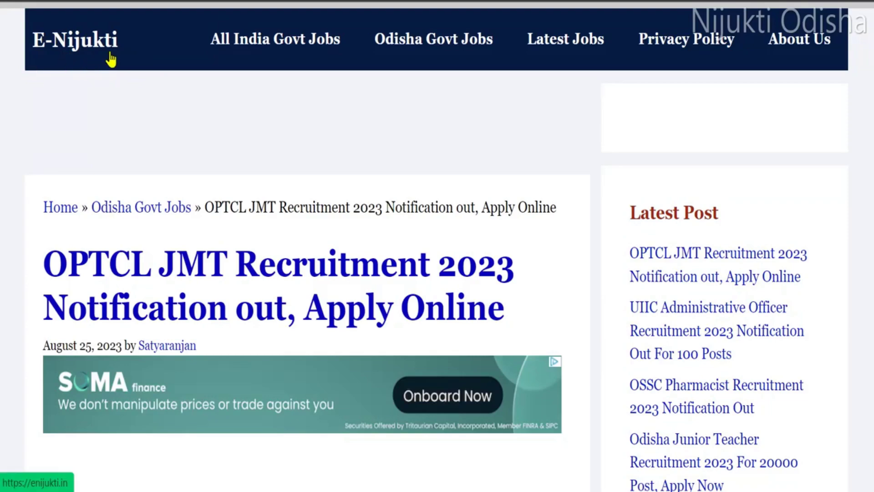
Review the OPTCL JMT Recruitment 2023 article, including vacancies, age limit, qualifications, exam pattern, application process and important links.
scroll(162, 82, down, 3)
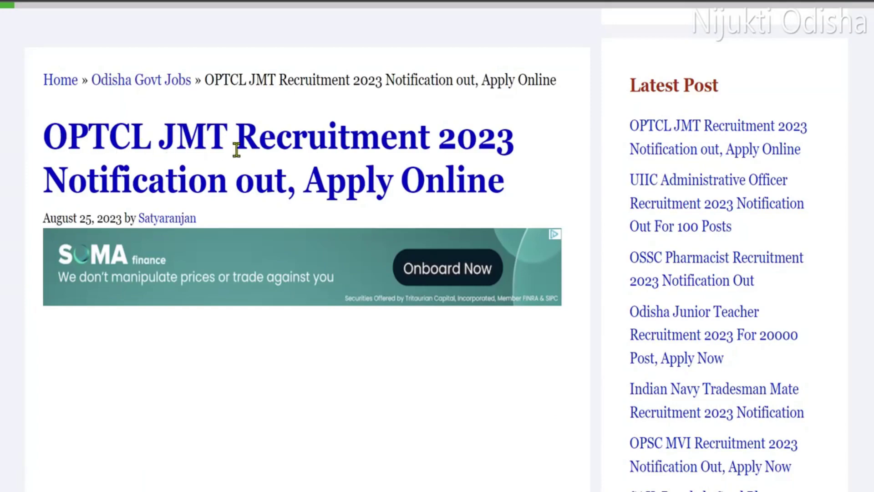
scroll(346, 177, down, 20)
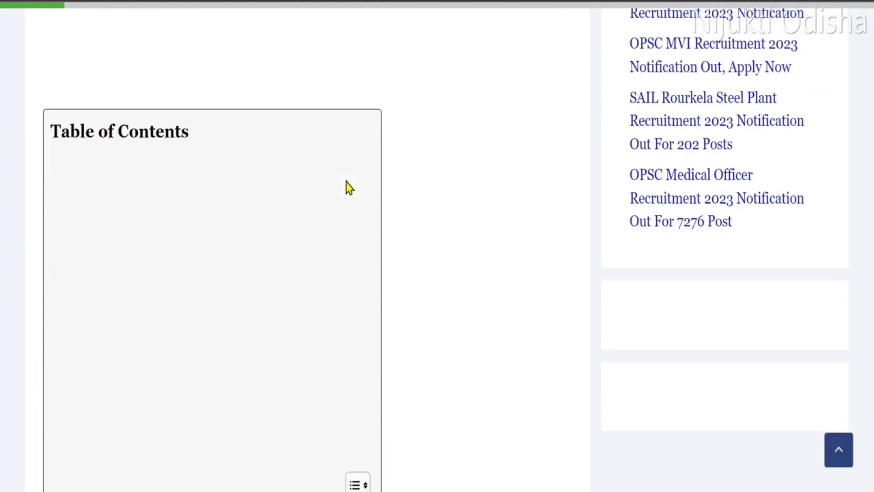
scroll(326, 157, down, 20)
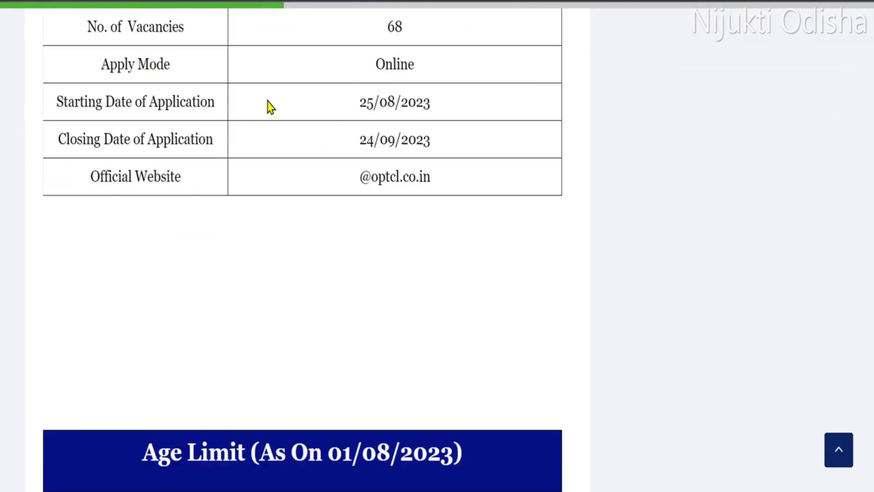
scroll(270, 107, down, 20)
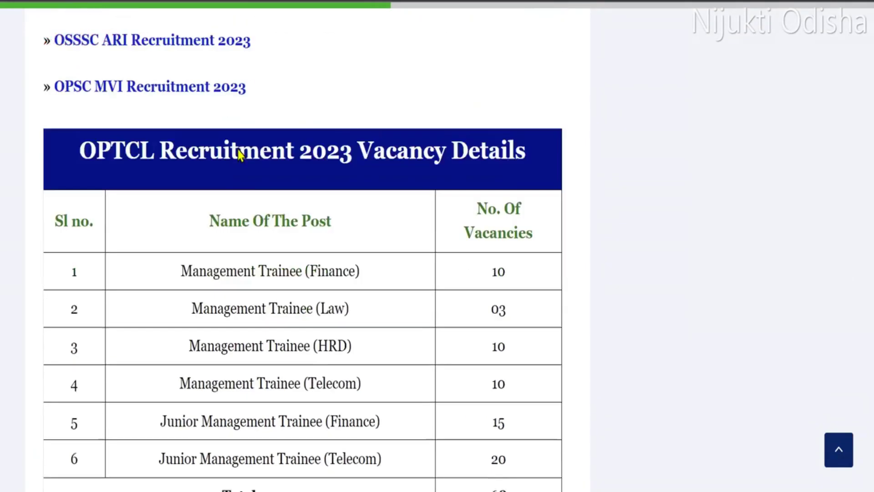
scroll(240, 155, down, 3)
scroll(317, 42, down, 14)
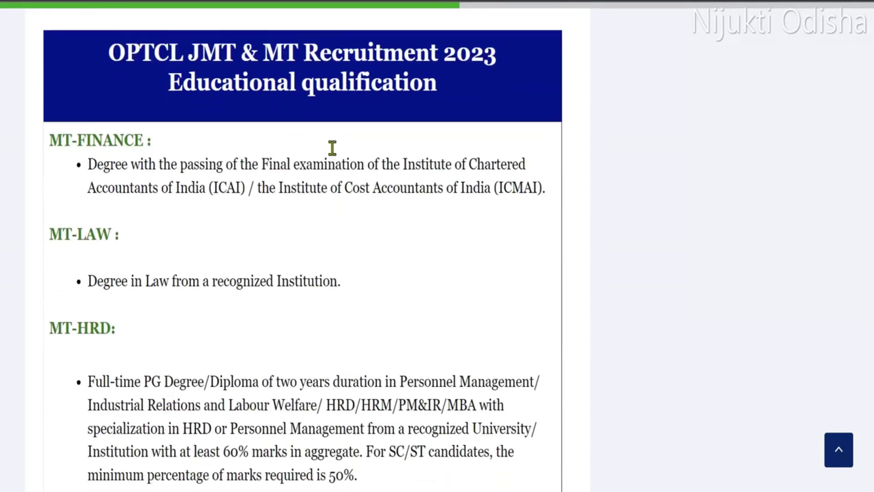
scroll(314, 153, down, 12)
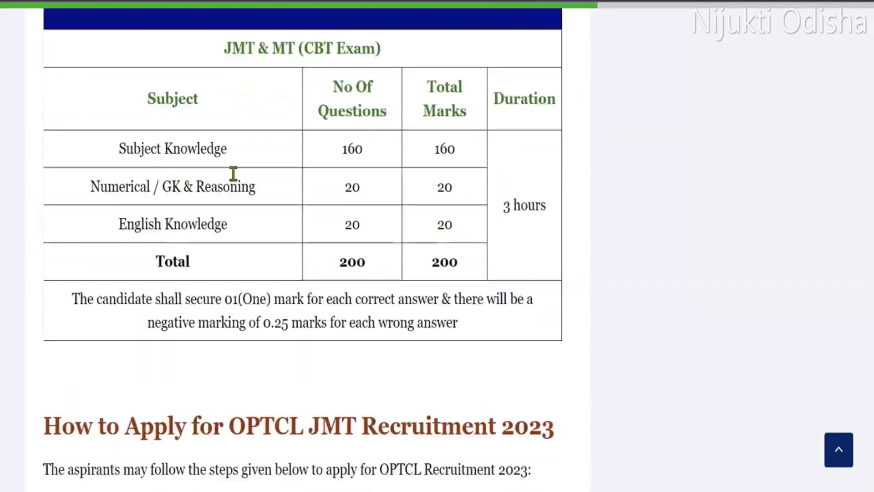
scroll(287, 205, down, 7)
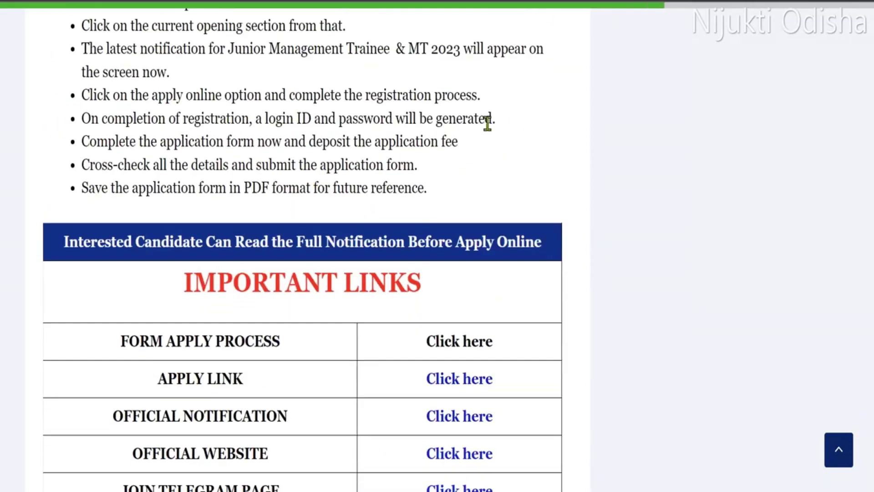
scroll(483, 137, down, 5)
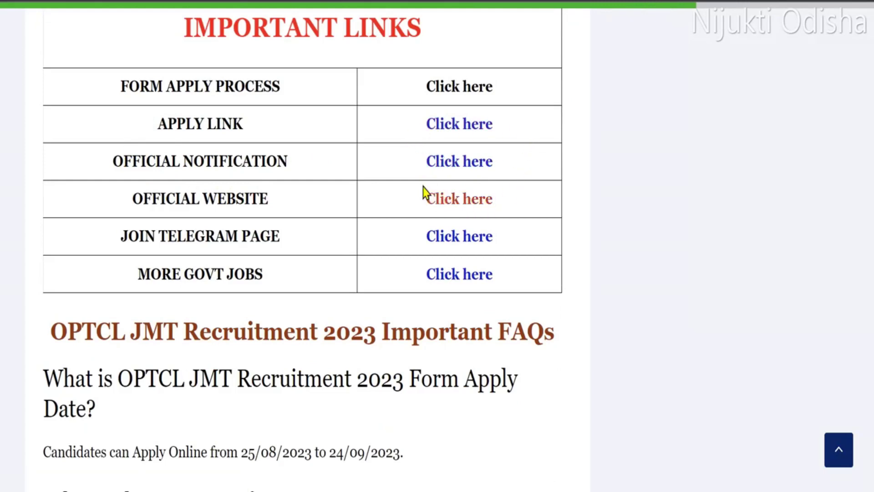
Open the OPTCL application portal from the article's apply link, review its instructions and key dates, and open the registration form.
click(462, 128)
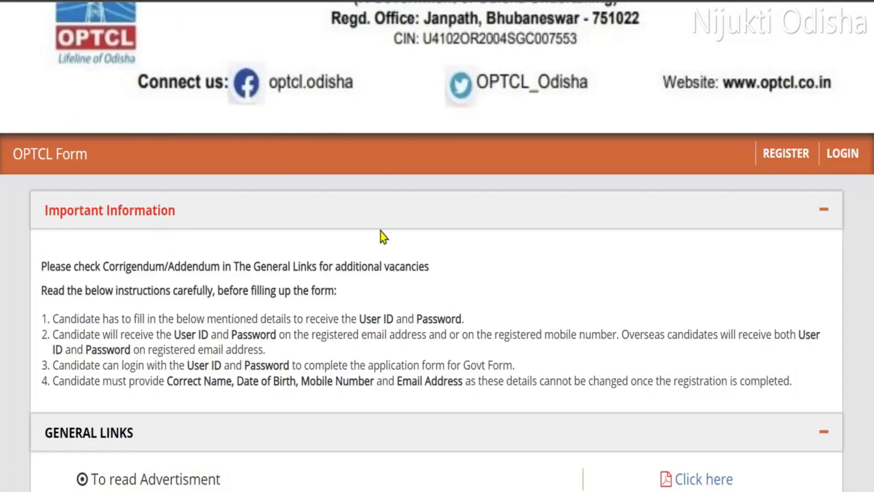
scroll(384, 236, down, 3)
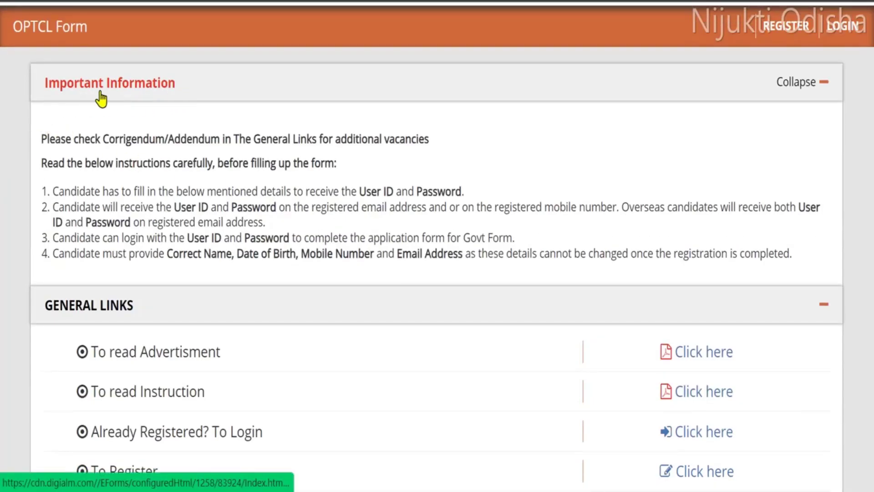
scroll(360, 172, down, 3)
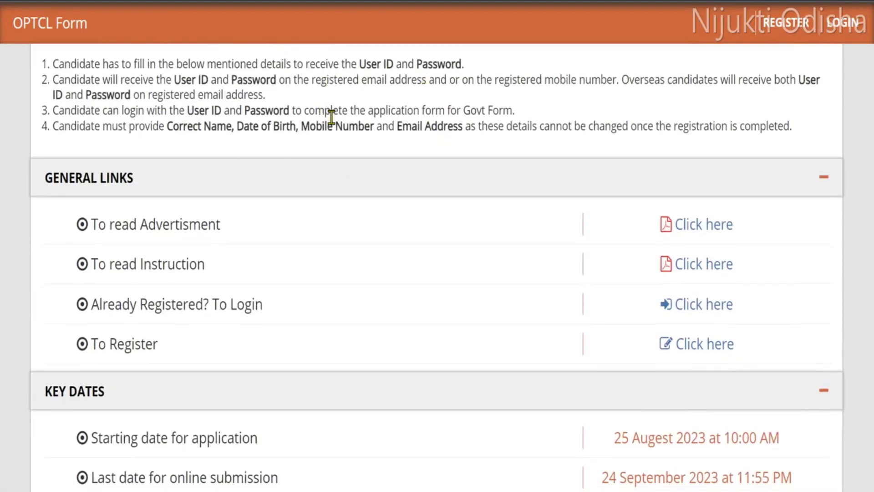
scroll(552, 192, down, 3)
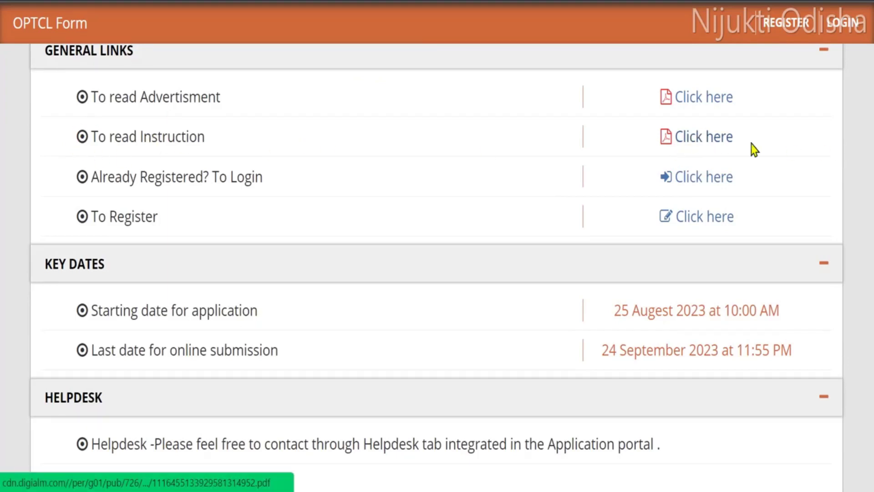
scroll(552, 248, down, 2)
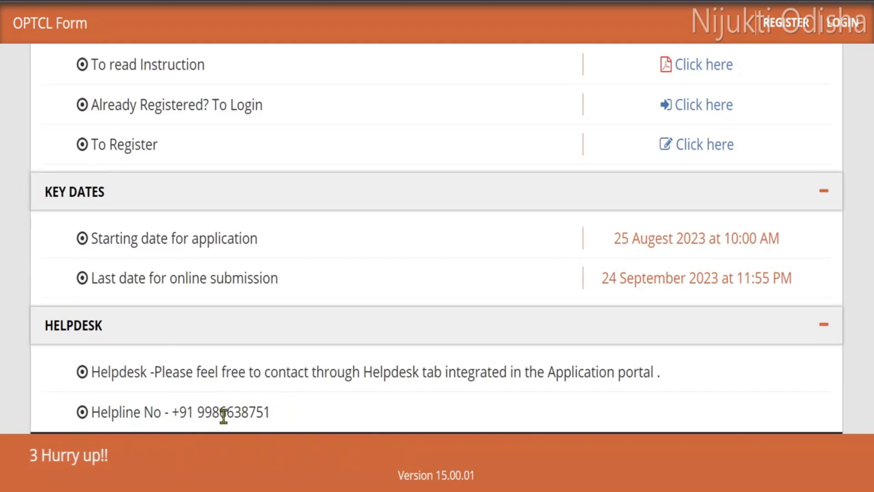
scroll(391, 405, up, 3)
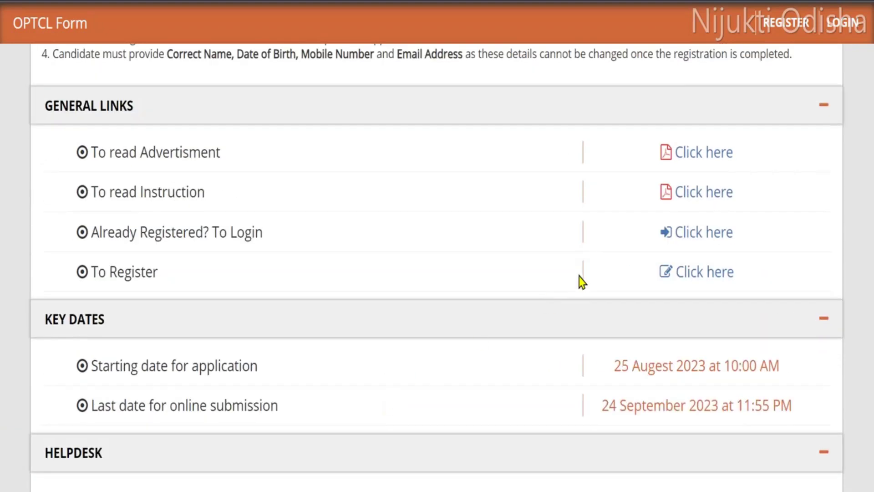
click(695, 273)
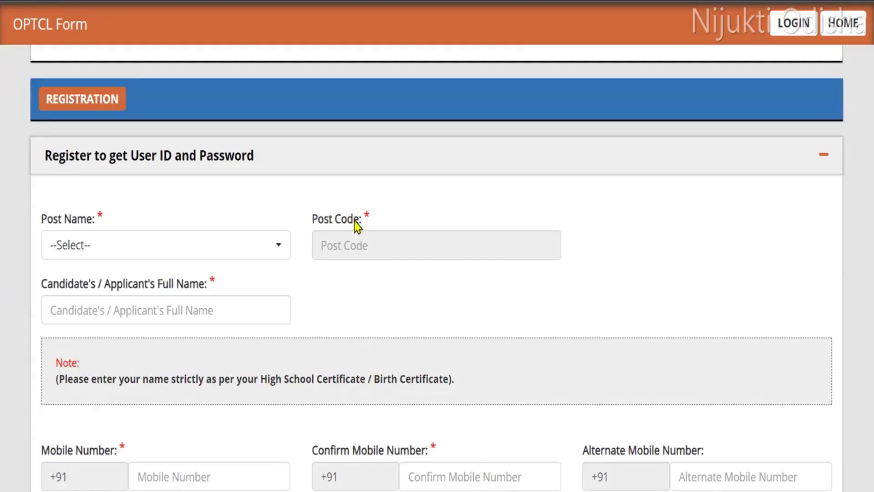
Select Junior Management Trainee (Telecom) - (Jr.MT - Telecom) as the post name in the registration form.
scroll(189, 241, down, 3)
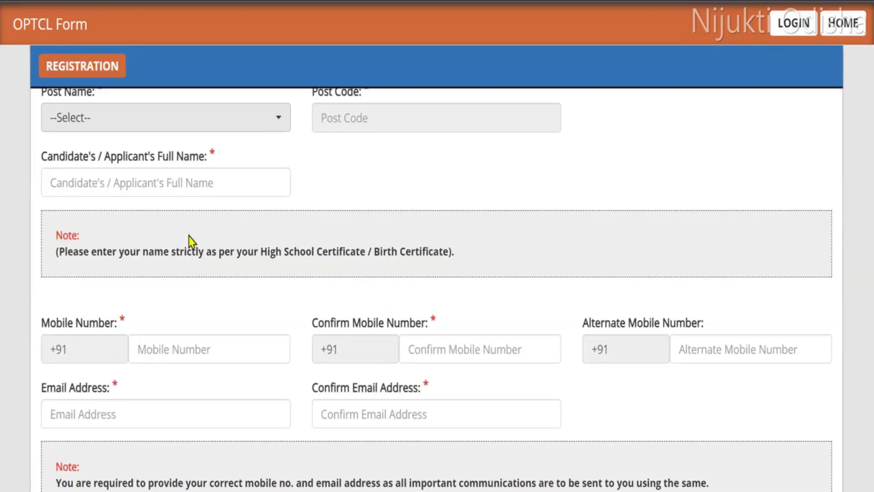
click(257, 129)
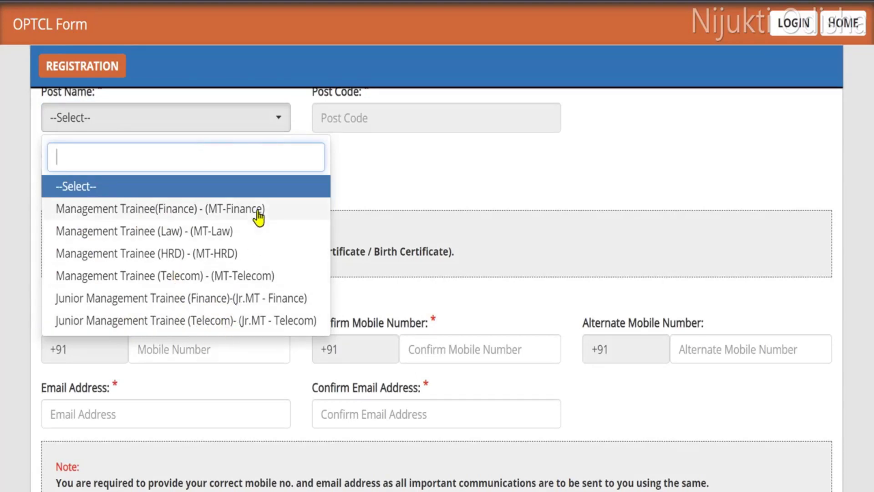
click(224, 324)
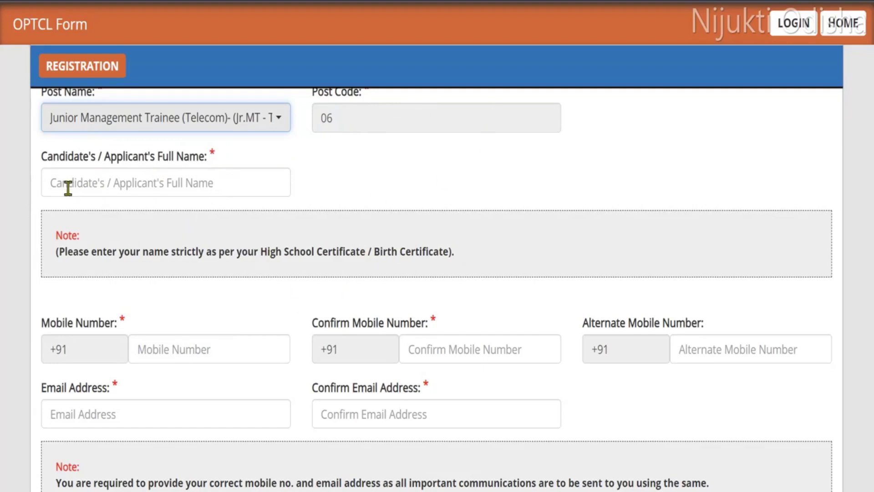
Generate the registration OTP, enter the received code in the OTP field and validate it.
scroll(273, 182, down, 5)
scroll(220, 172, up, 3)
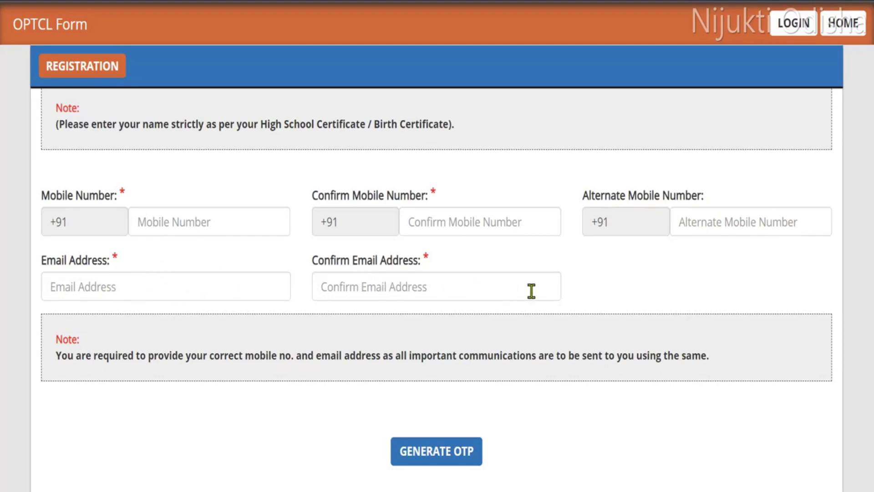
scroll(532, 301, down, 3)
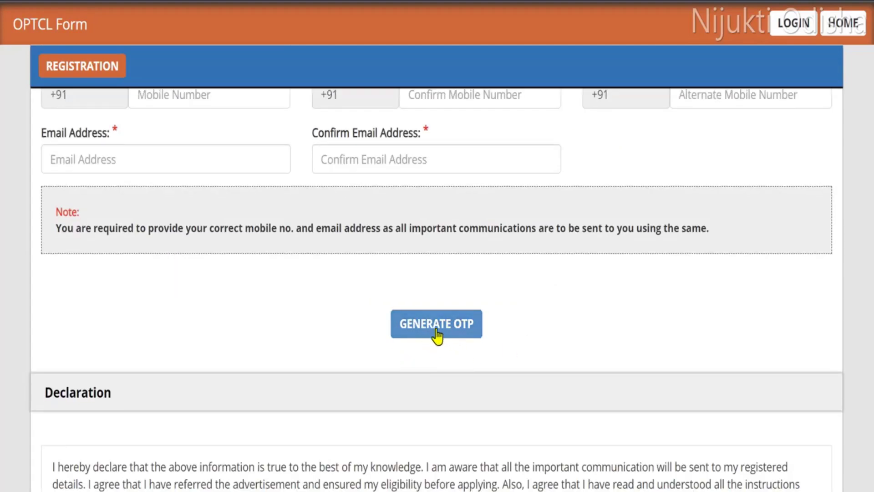
scroll(476, 324, down, 3)
click(421, 195)
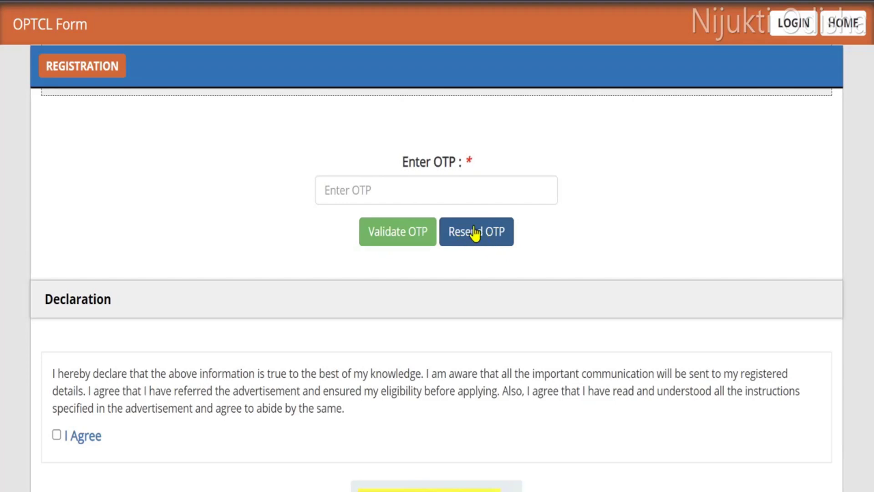
click(397, 231)
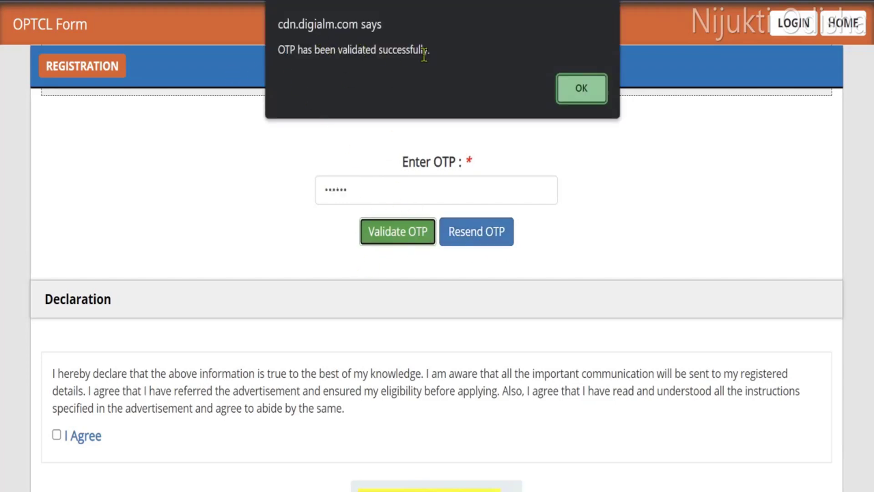
click(582, 92)
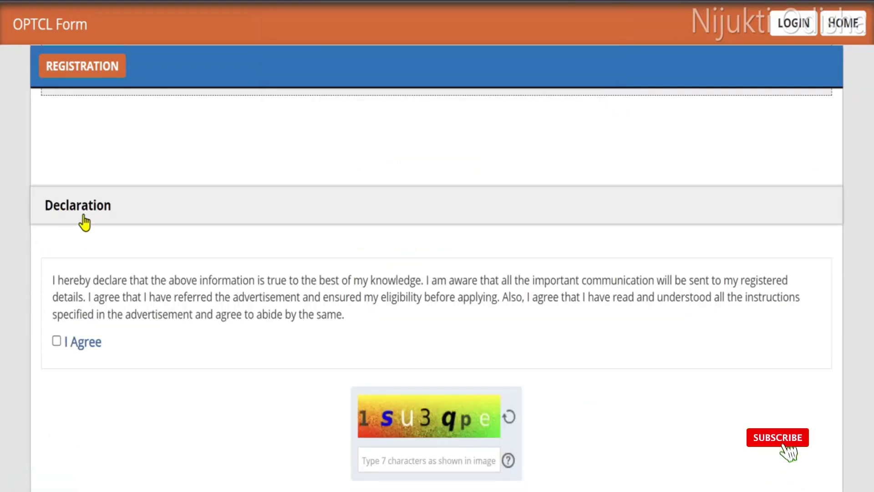
Agree to the declaration and verify the post name, applicant's full name, mobile number and email address as displayed correctly.
click(56, 340)
scroll(538, 314, down, 3)
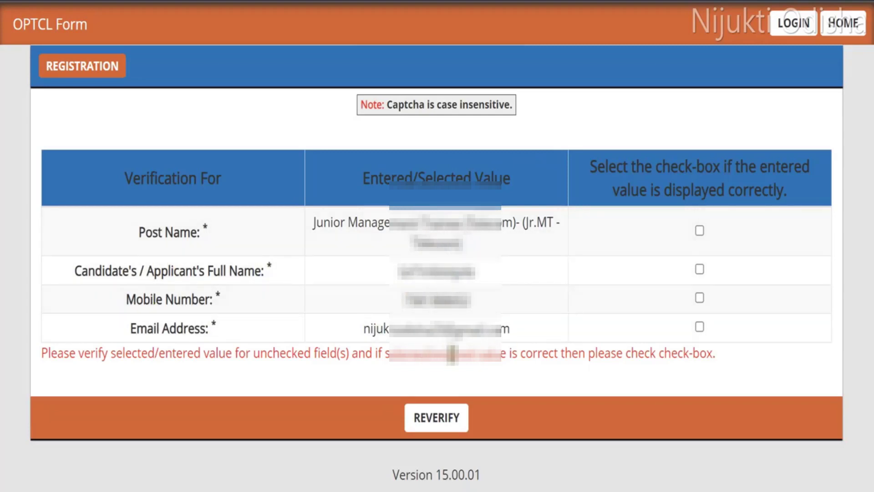
click(700, 232)
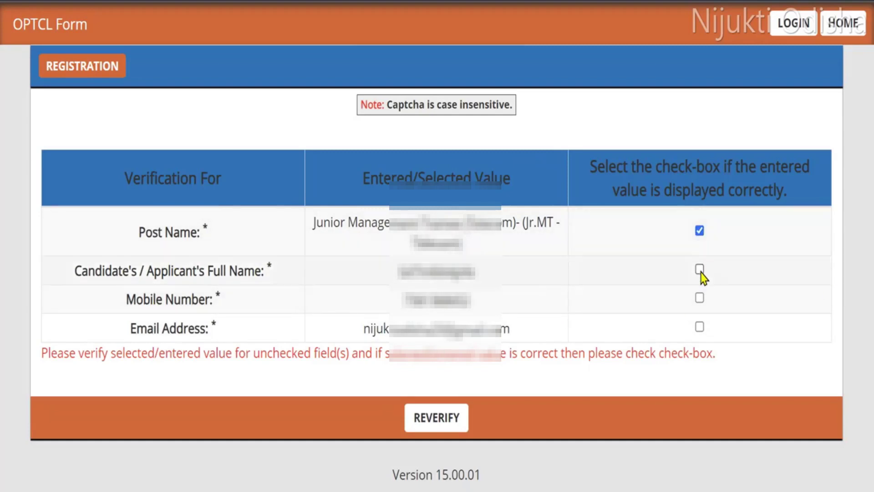
click(699, 270)
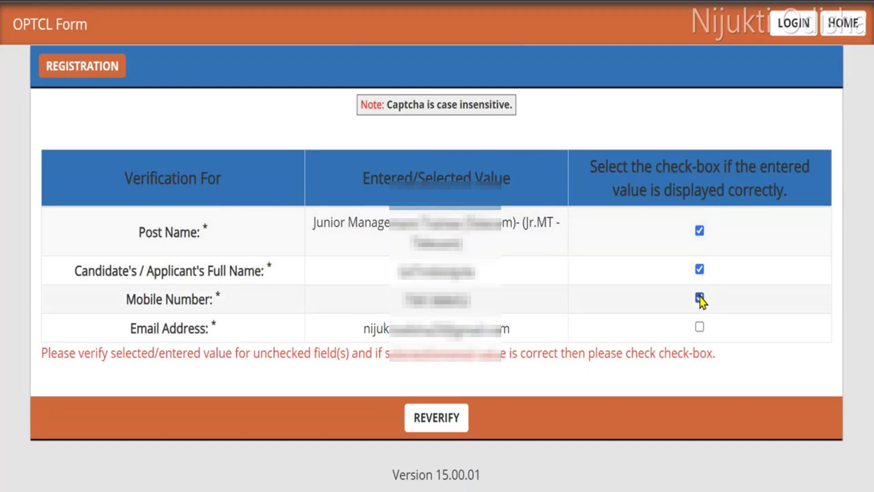
click(700, 327)
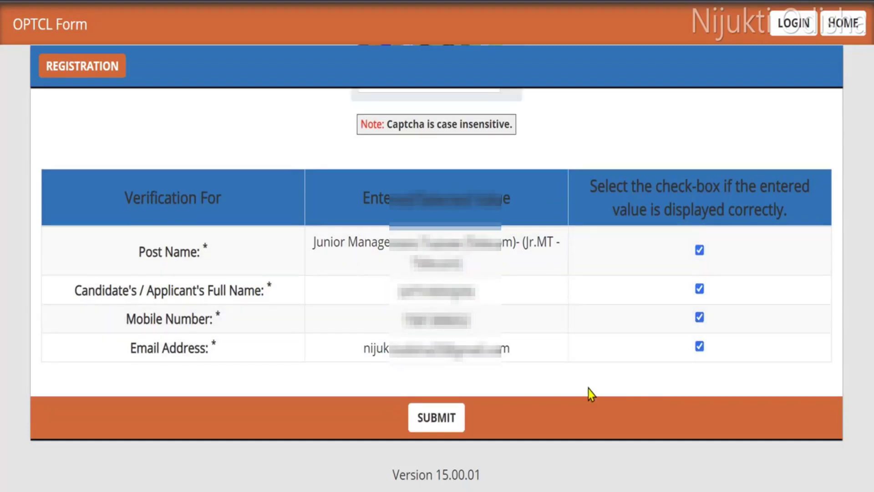
Submit the registration, agreeing to the privacy notice and confirming the final submission, and close the resulting note.
click(436, 420)
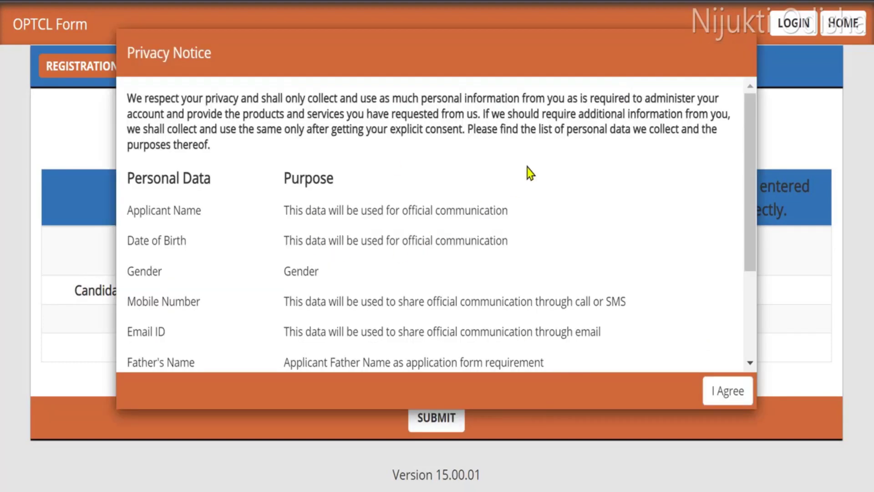
drag(749, 164, 750, 269)
click(723, 395)
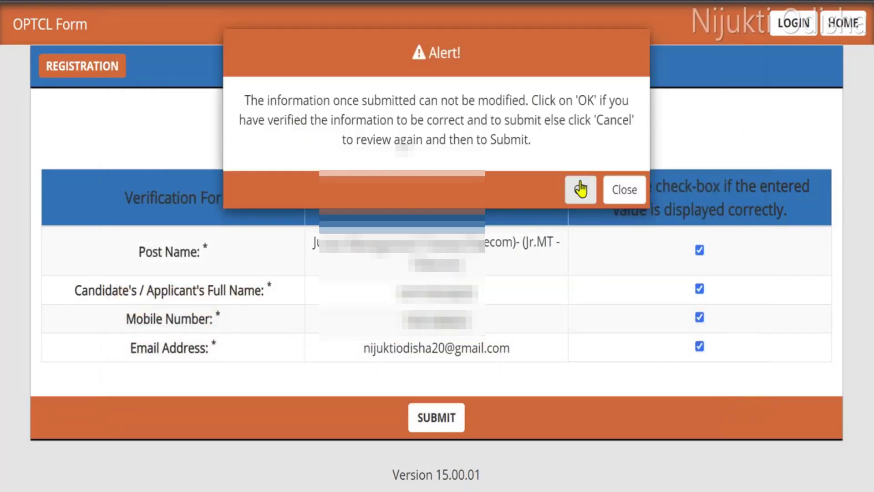
click(579, 190)
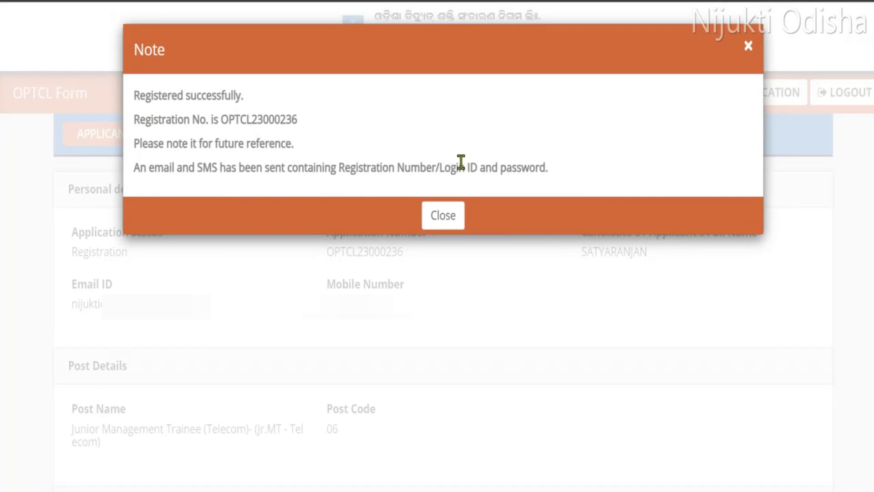
click(437, 217)
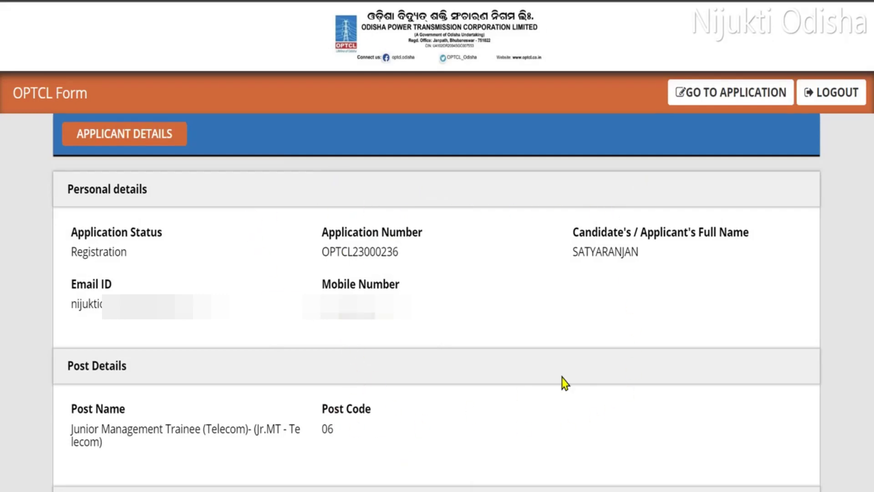
Go to the application form and set the gender to Male in the post applied details.
click(727, 96)
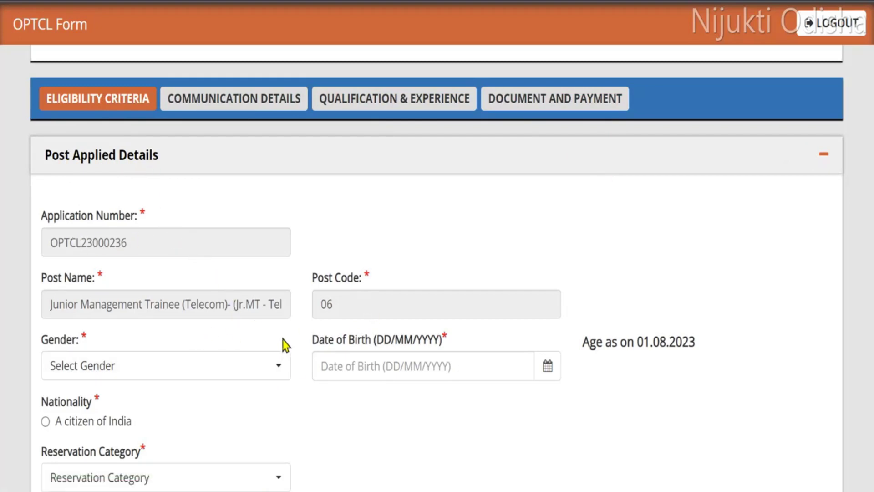
click(251, 376)
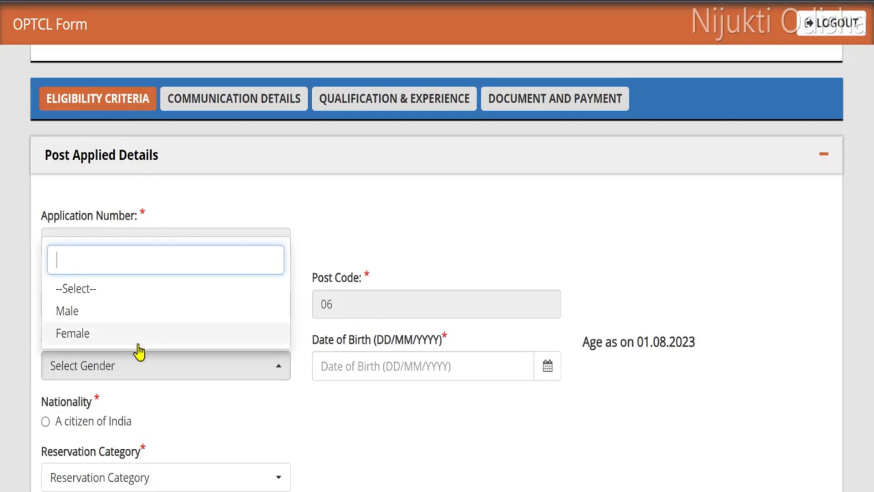
click(128, 314)
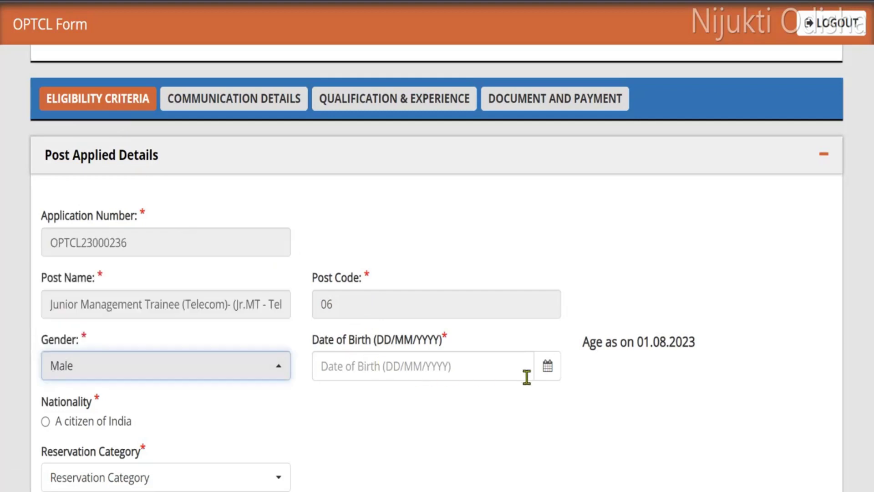
Set the applicant's date of birth in the post applied details.
click(543, 377)
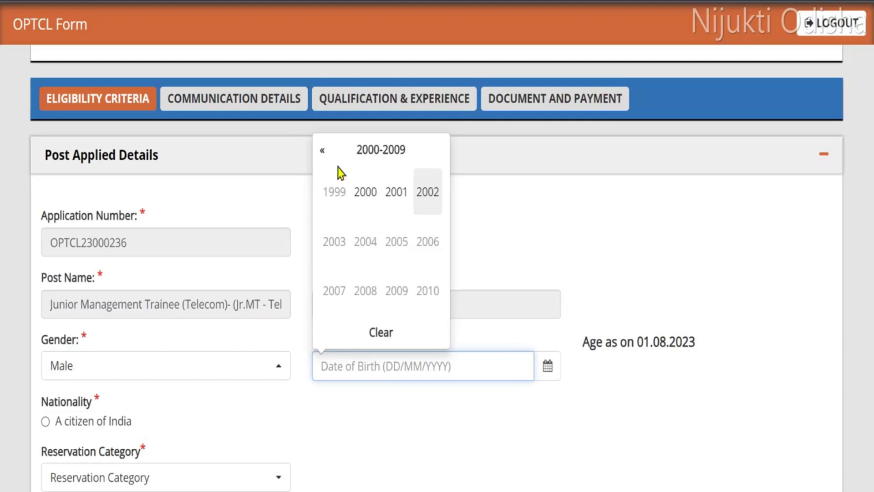
click(324, 152)
click(395, 242)
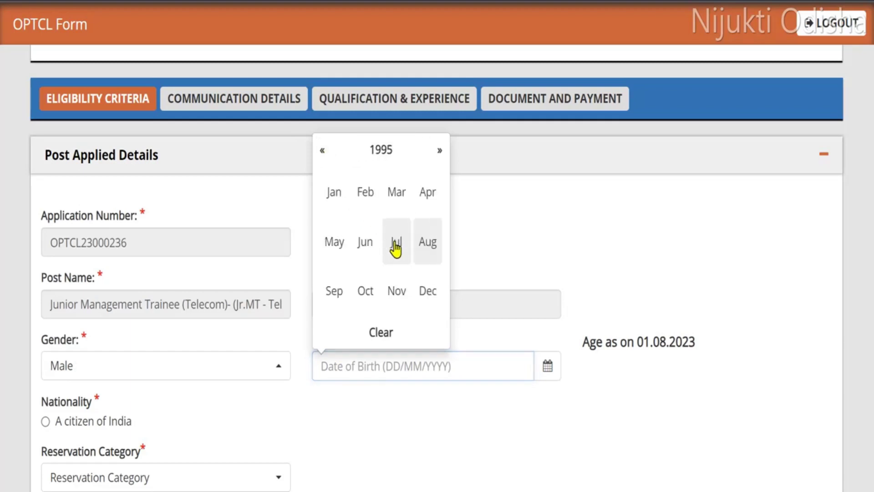
click(337, 242)
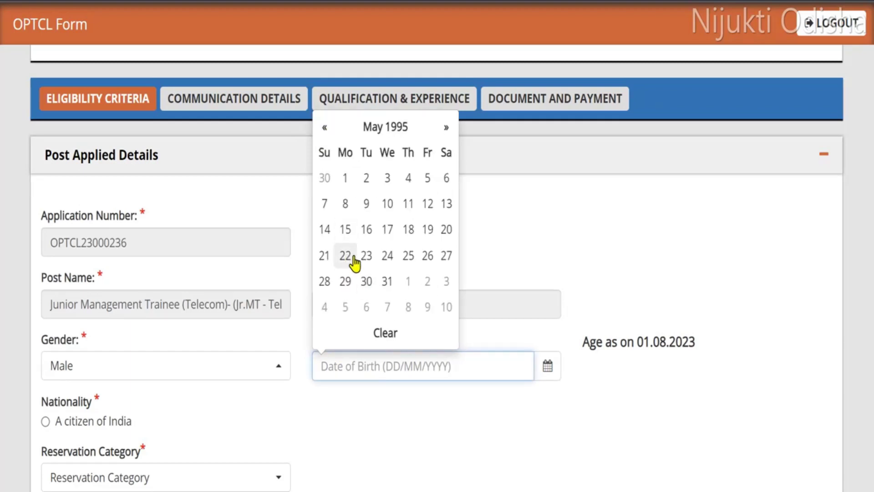
click(324, 204)
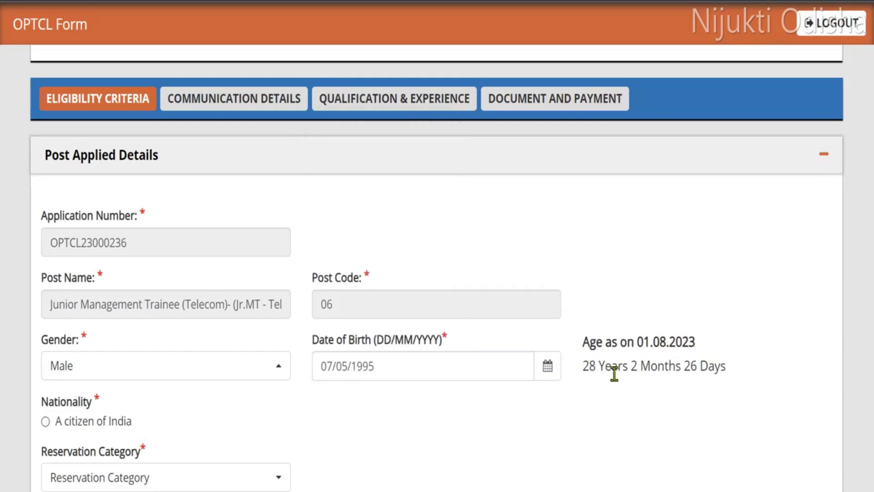
Declare the nationality as a citizen of India and set the reservation category to SEBC.
click(66, 423)
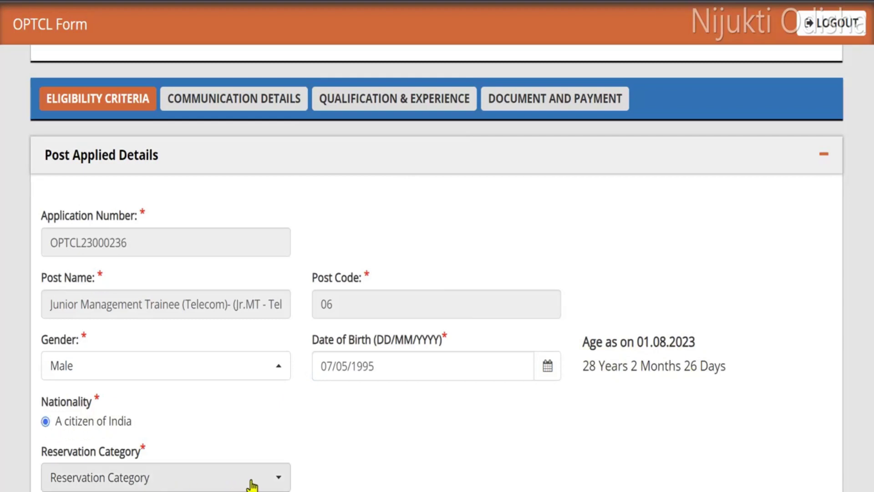
click(255, 483)
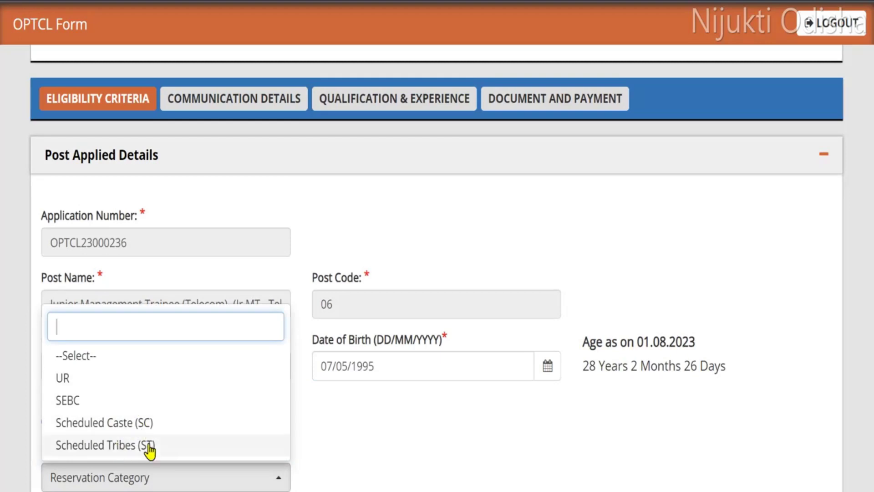
click(138, 403)
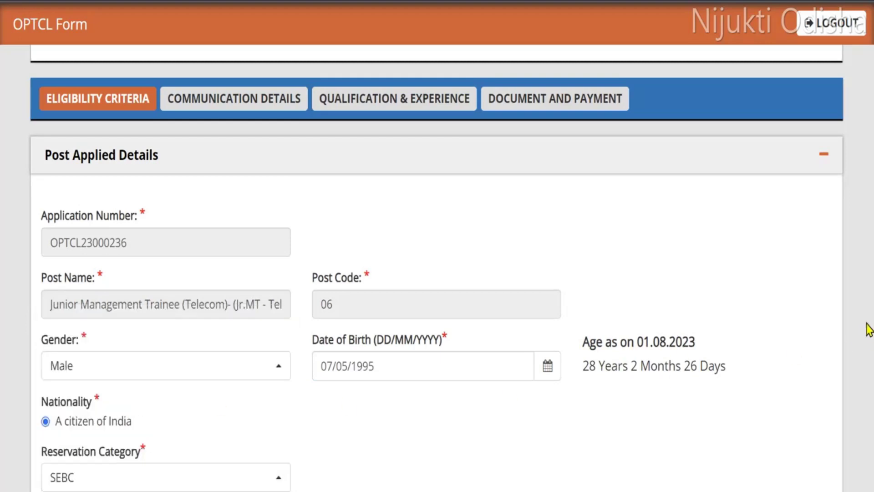
Set the marital status to Unmarried in the personal details.
scroll(224, 156, down, 10)
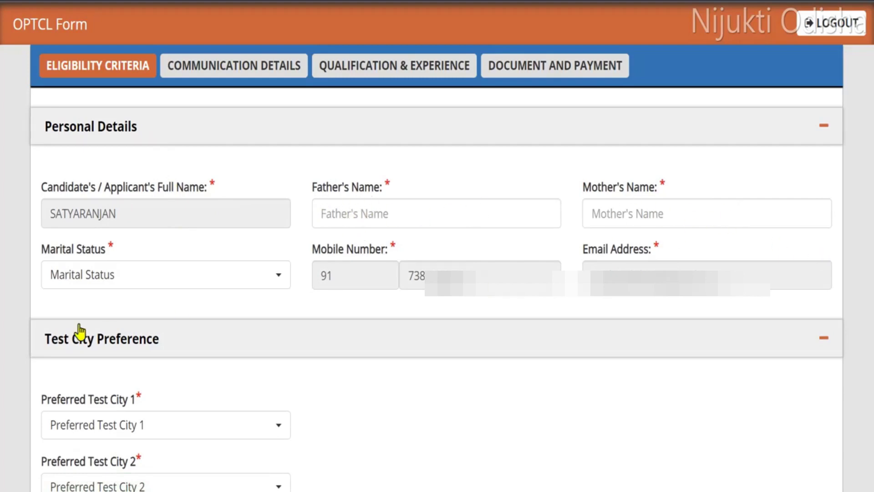
click(215, 281)
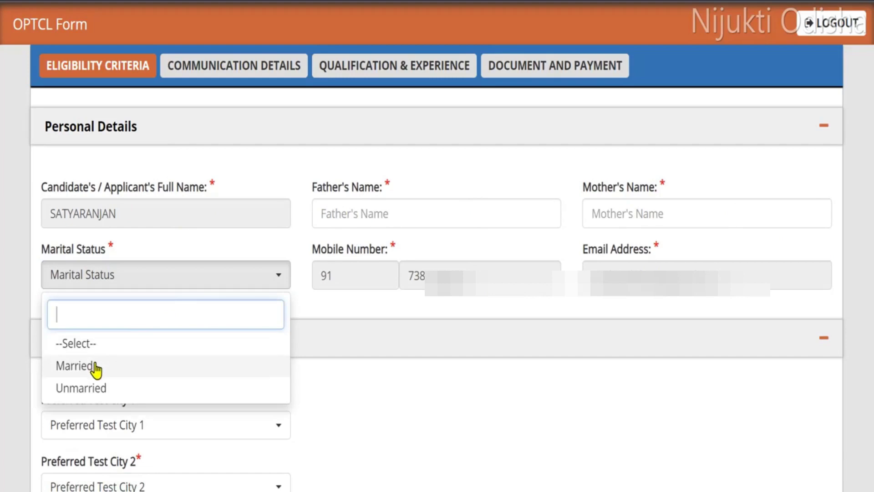
click(230, 388)
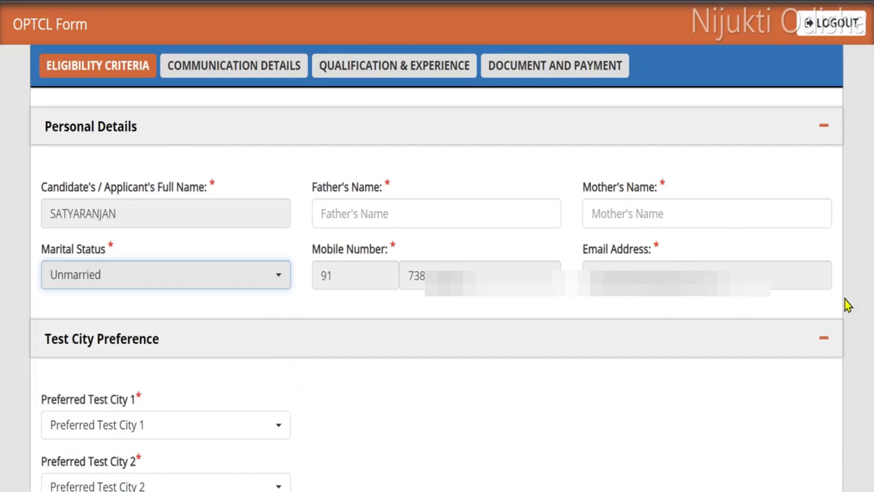
Choose Cuttack as preferred test city 1 and Bhubaneswar as preferred test city 2.
scroll(121, 120, down, 5)
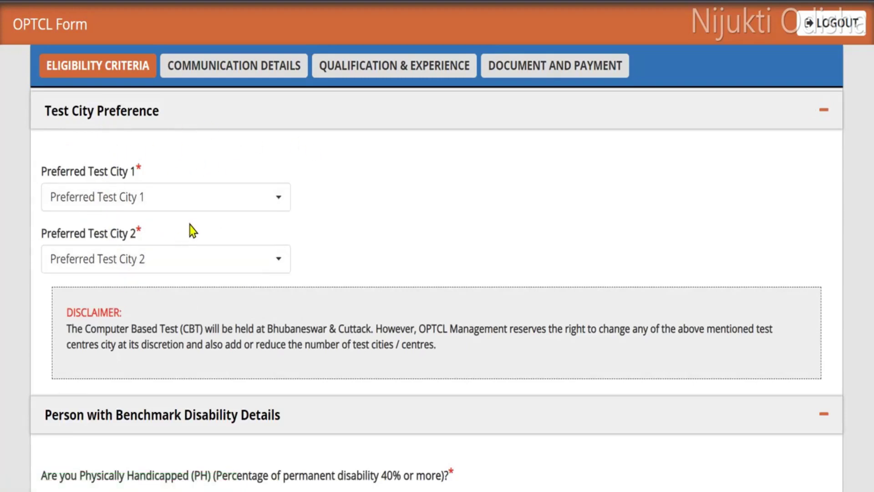
click(244, 205)
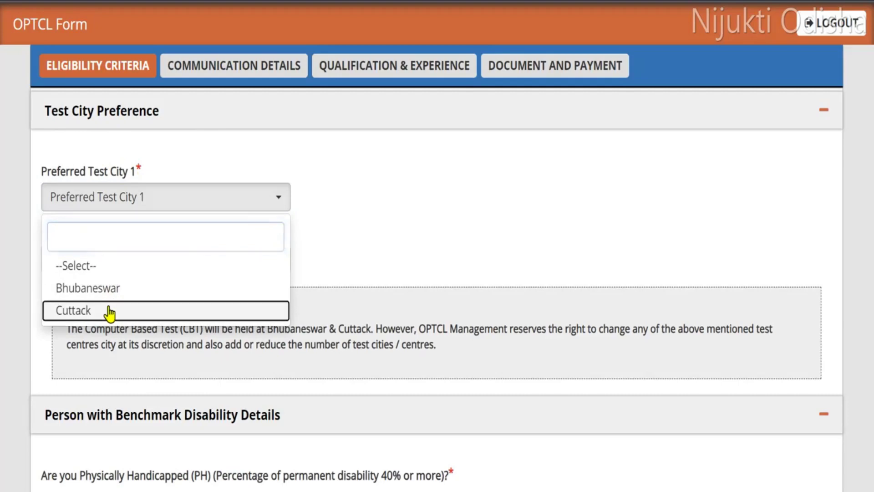
click(241, 304)
click(234, 269)
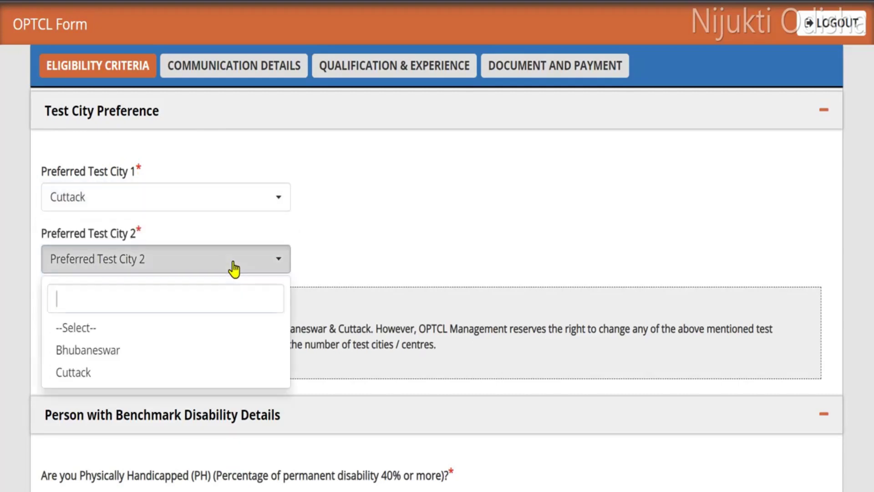
click(143, 351)
scroll(400, 253, down, 5)
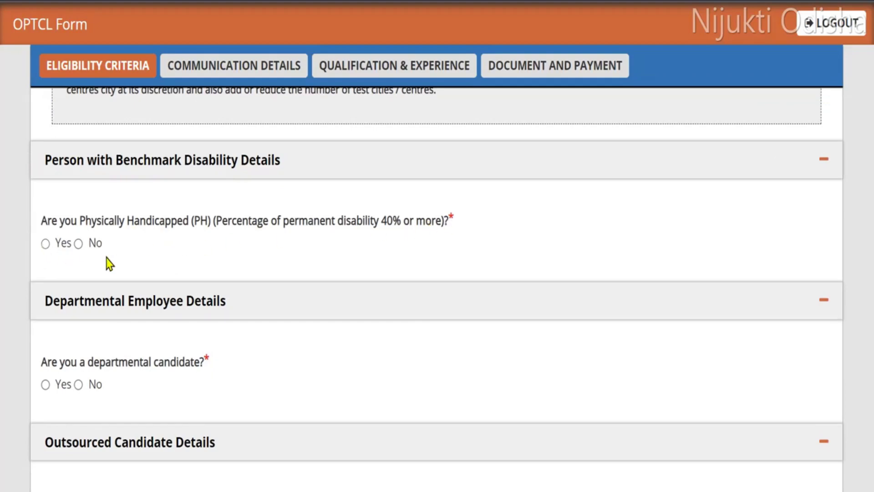
click(69, 248)
click(243, 307)
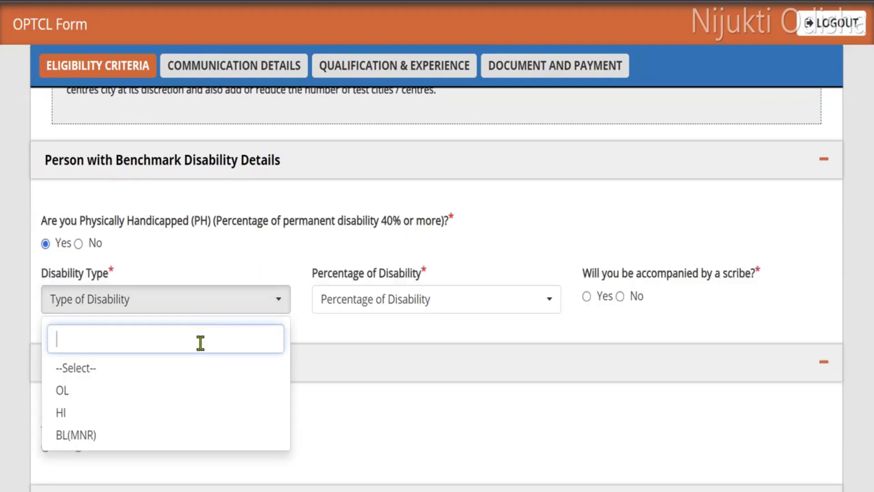
click(444, 302)
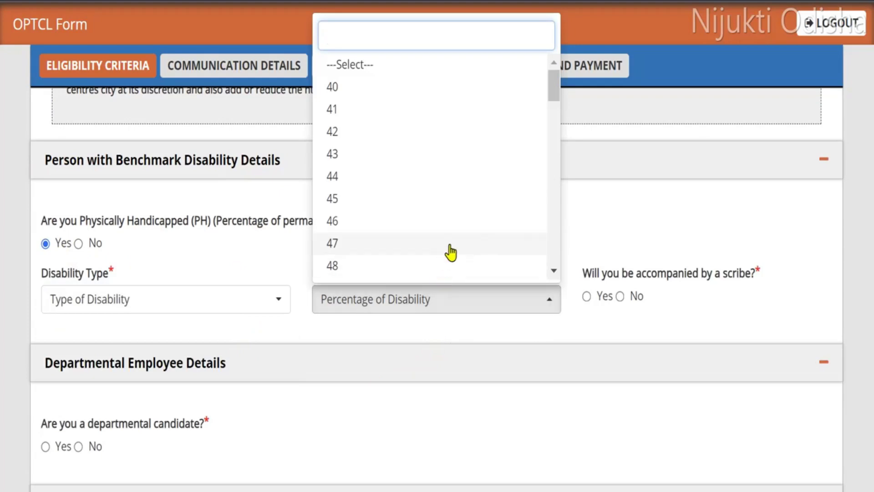
click(607, 250)
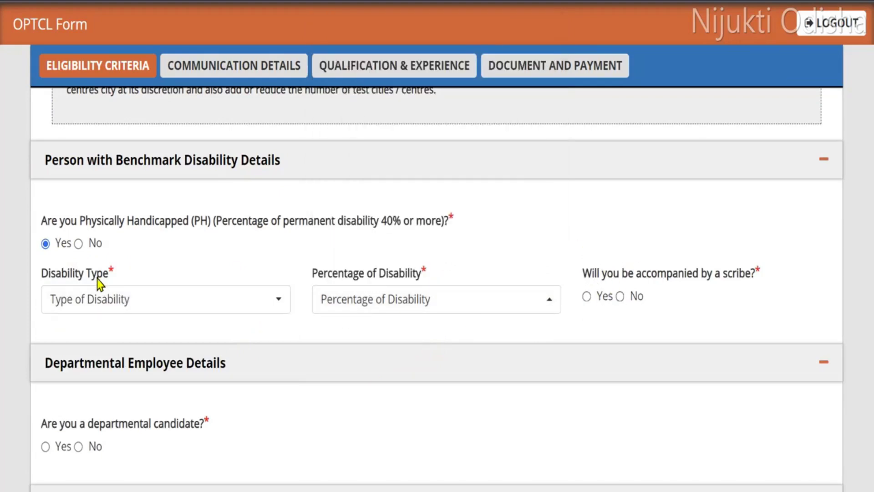
Answer No to the physically handicapped, departmental candidate and outsourced employee questions, and save the eligibility criteria to continue to the communication details.
key(Right)
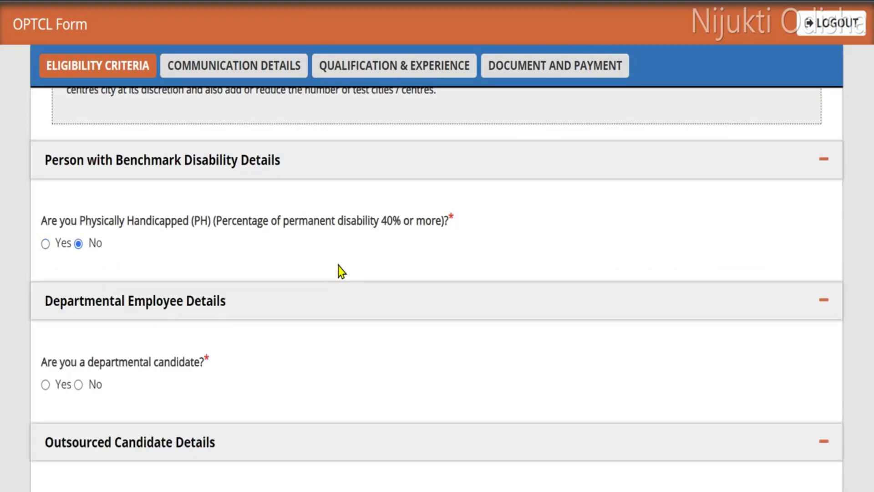
scroll(319, 273, down, 3)
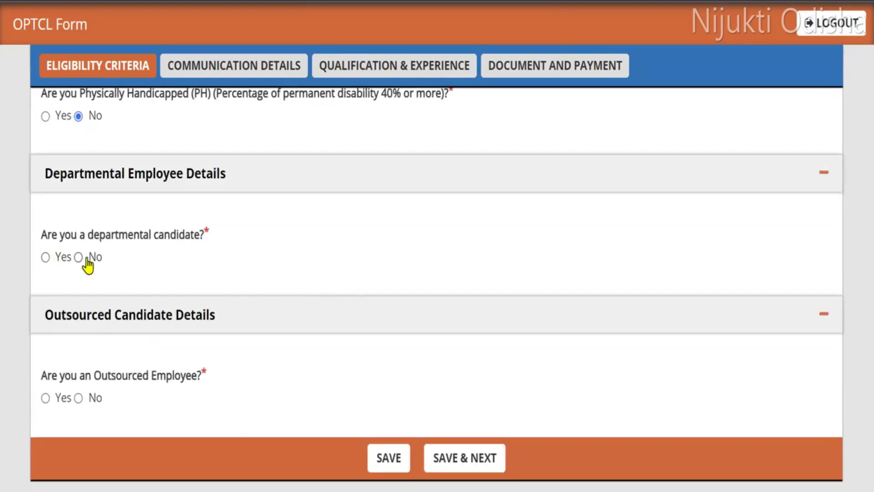
click(46, 257)
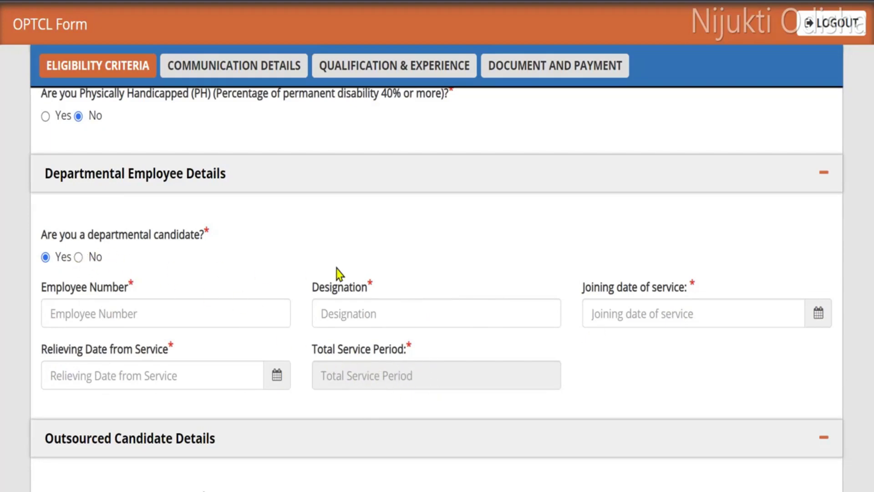
key(Right)
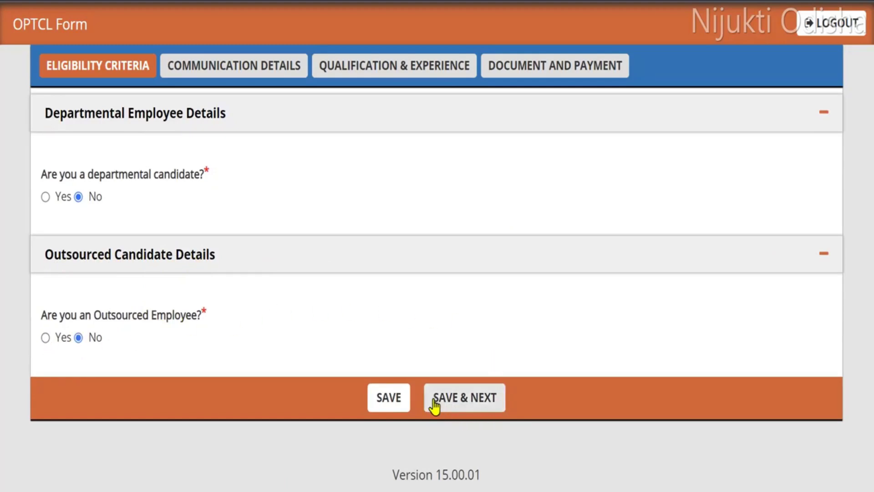
click(481, 402)
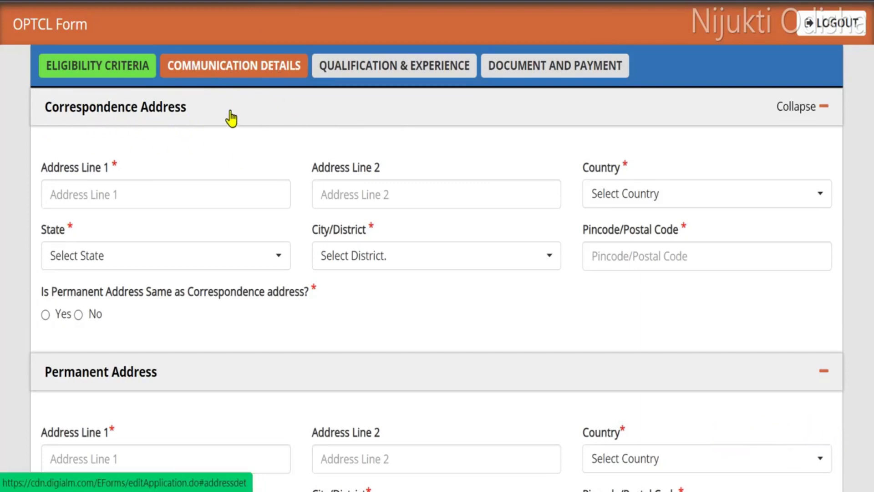
Set the correspondence address country to India, the state to Odisha and the district to Cuttack.
click(652, 204)
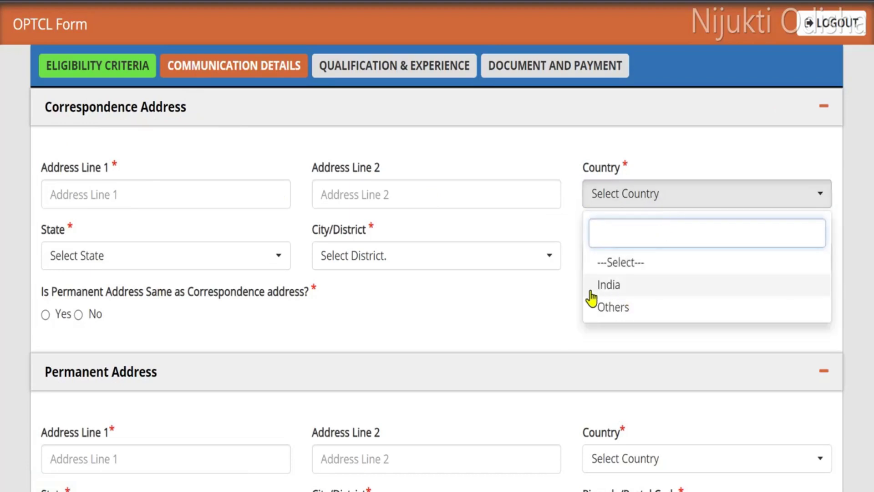
click(618, 290)
click(234, 266)
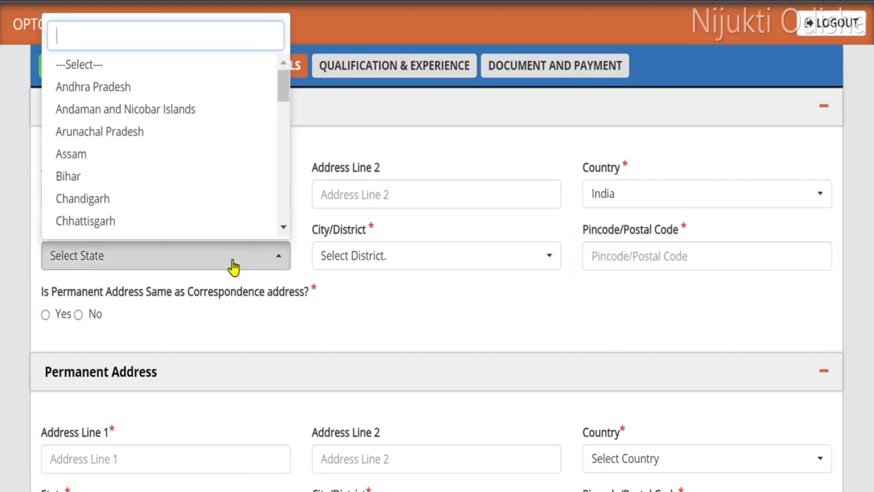
scroll(272, 124, down, 10)
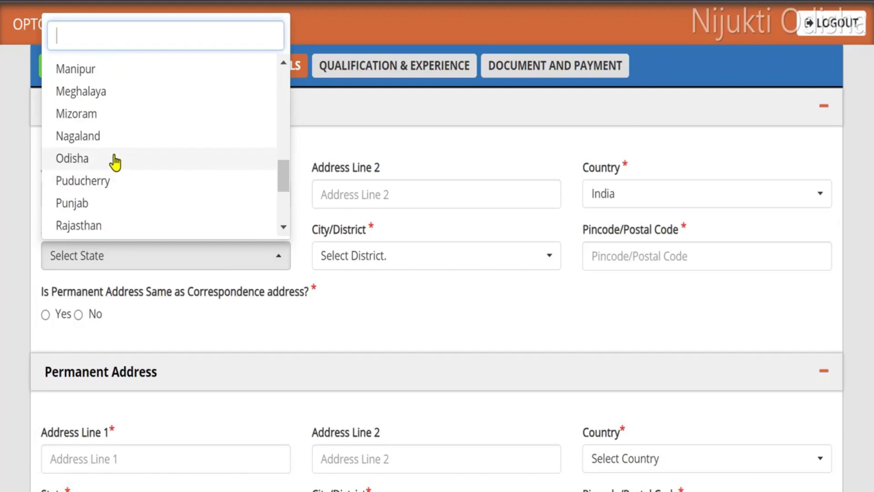
click(435, 269)
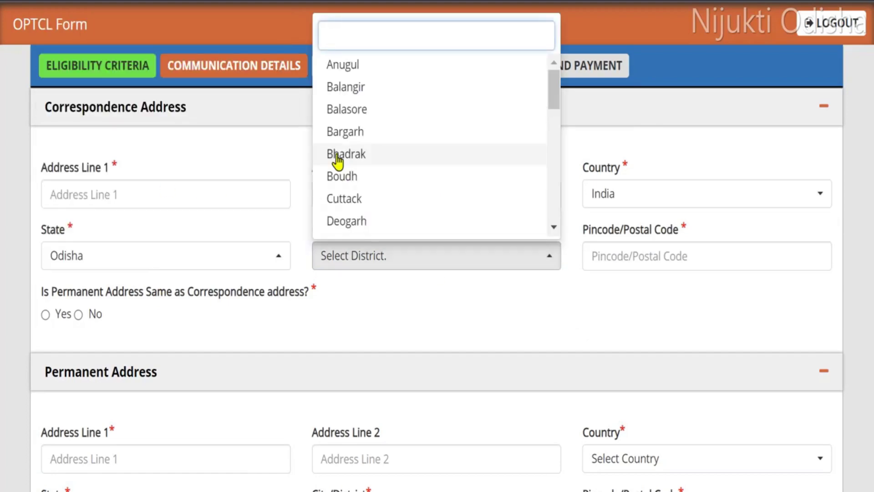
click(357, 199)
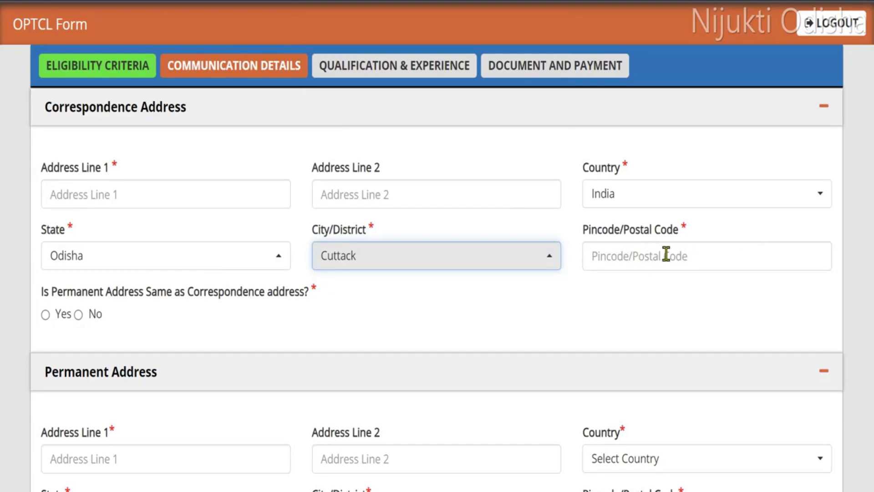
Review the correspondence and permanent address sections, and save the communication details to continue to qualification and experience.
scroll(696, 264, down, 3)
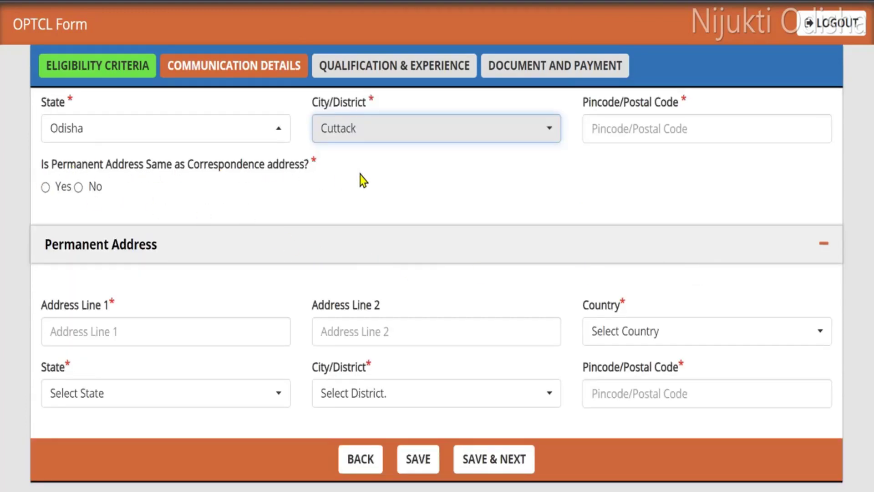
scroll(360, 178, up, 3)
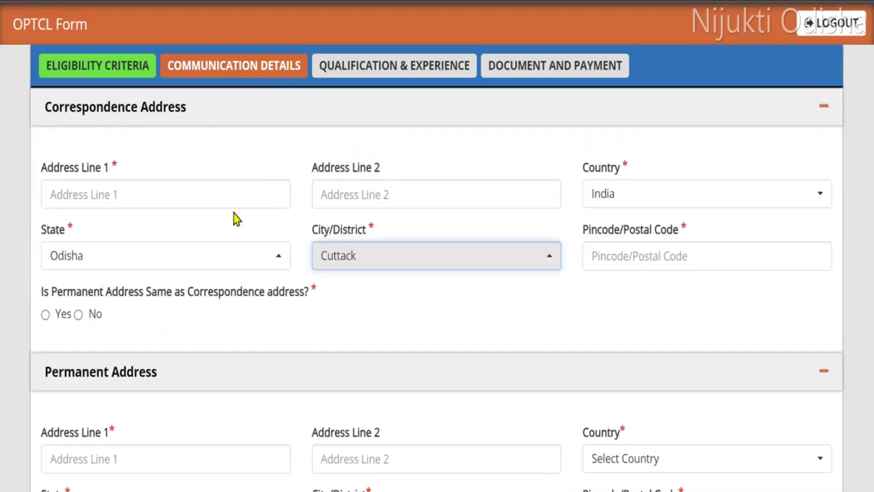
scroll(237, 219, down, 3)
scroll(136, 205, down, 2)
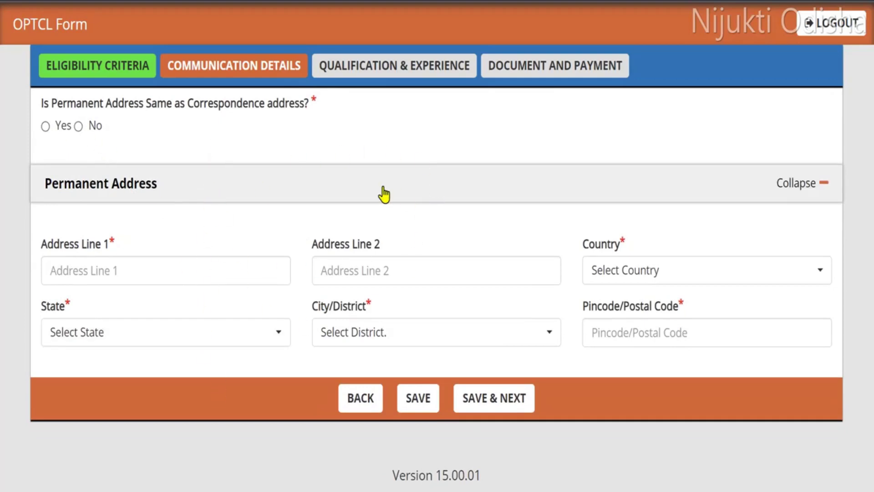
click(496, 403)
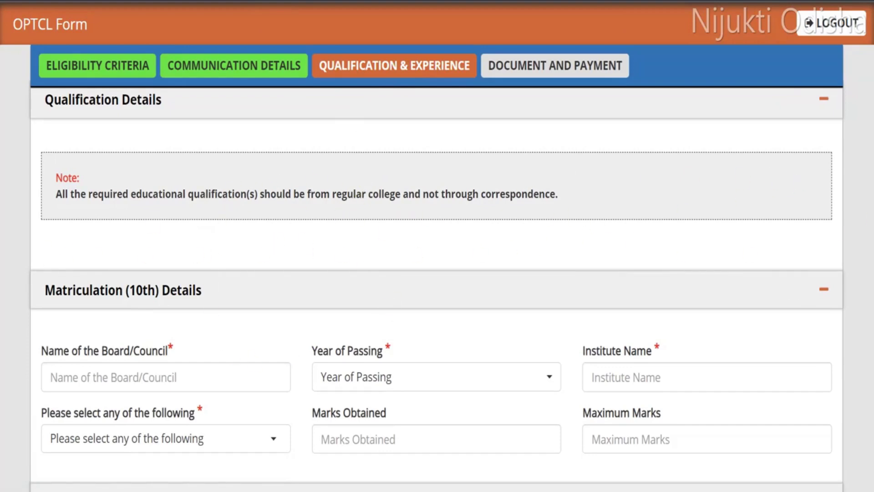
Set the year of passing to 2014 in the Matriculation (10th) details.
scroll(436, 285, down, 3)
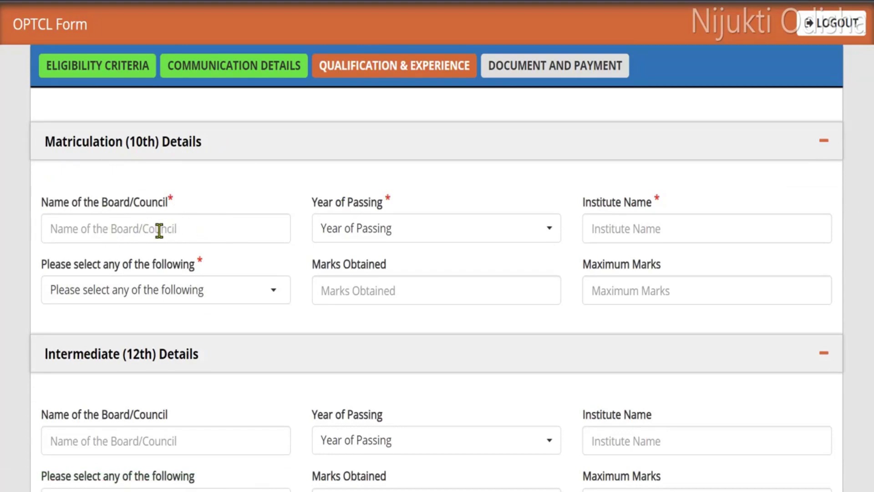
click(431, 237)
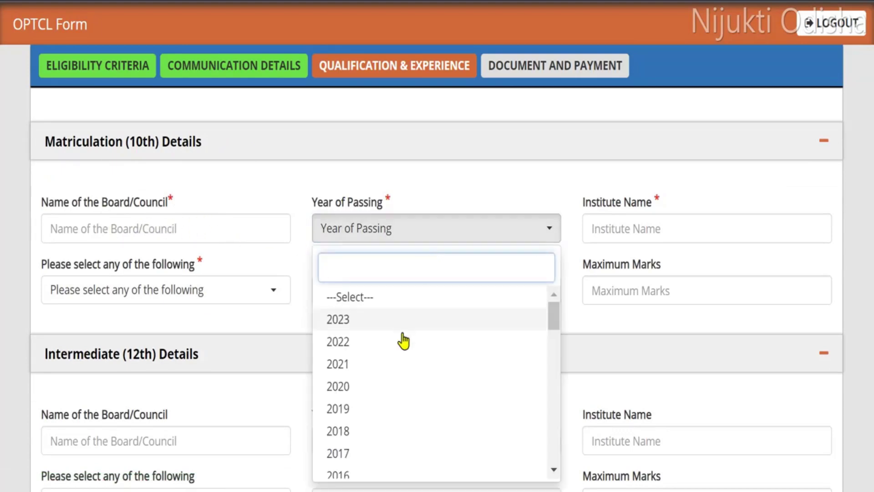
scroll(392, 406, down, 3)
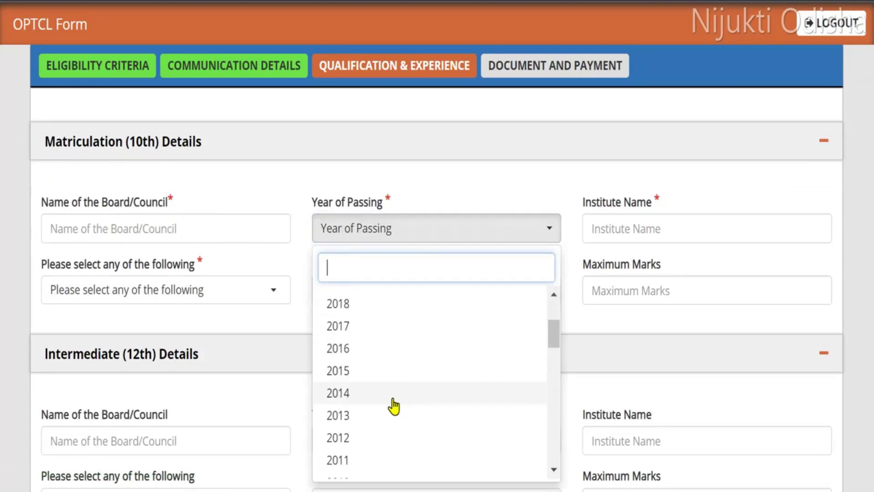
click(347, 393)
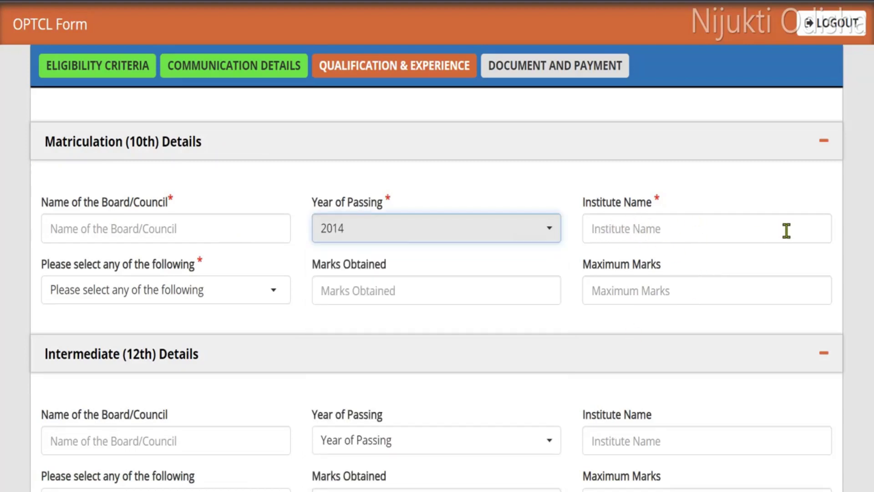
Fill in the Matriculation (10th) result as Percentage, with 495 marks obtained out of a maximum of 600.
click(243, 295)
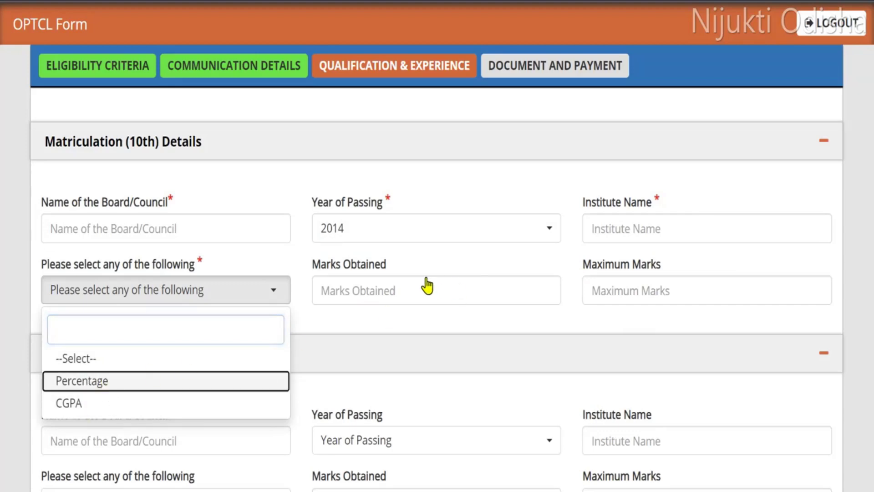
key(Return)
click(401, 287)
text(4)
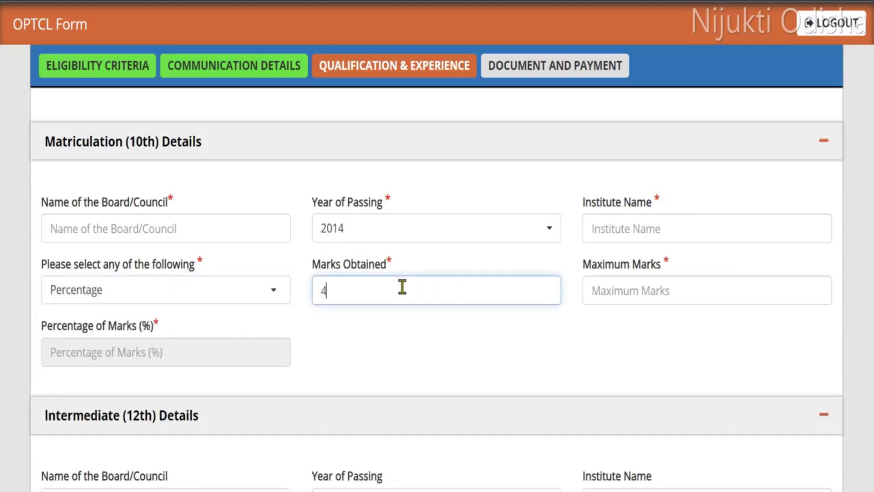
text(95)
click(614, 283)
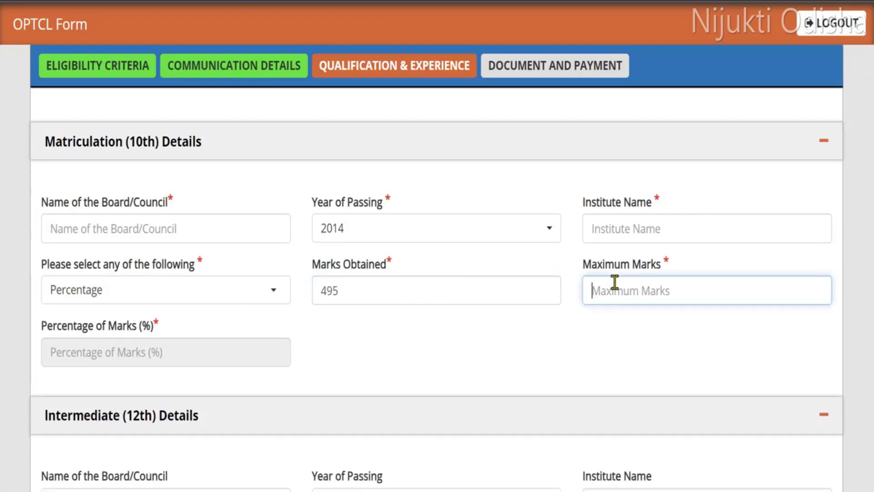
text(600)
click(533, 336)
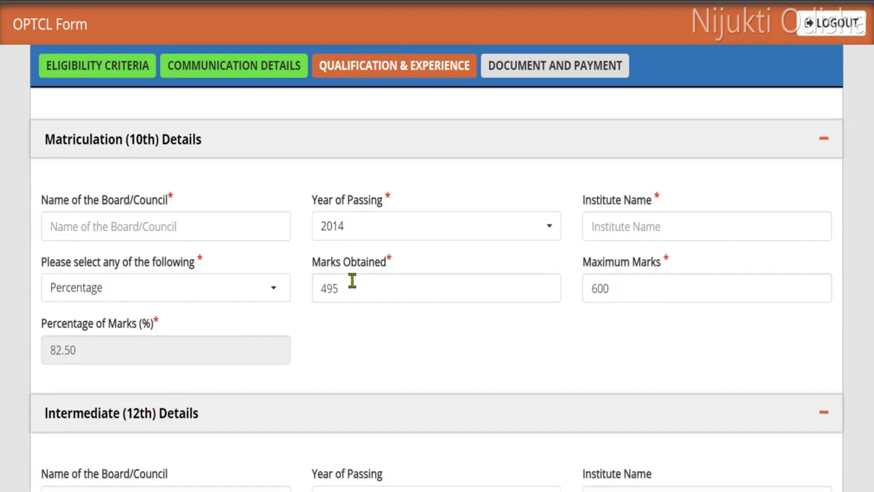
Examine the year of passing and marking scheme options in the Intermediate (12th) details.
scroll(351, 280, down, 5)
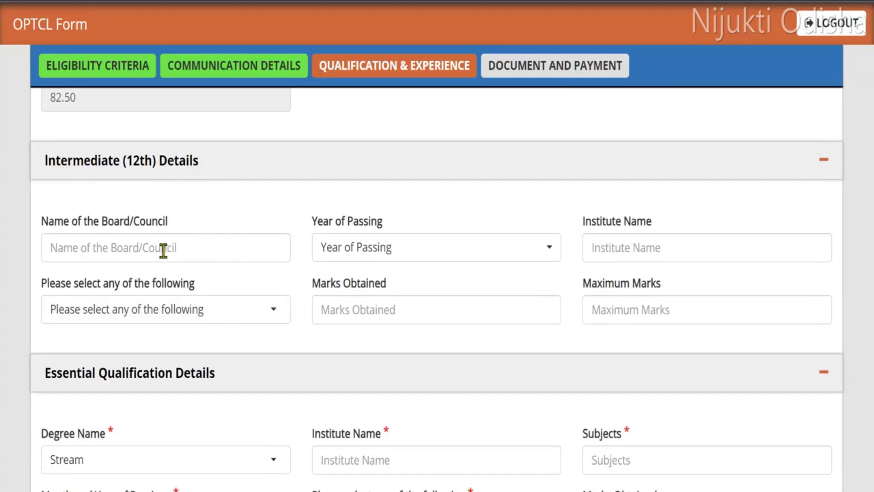
click(412, 250)
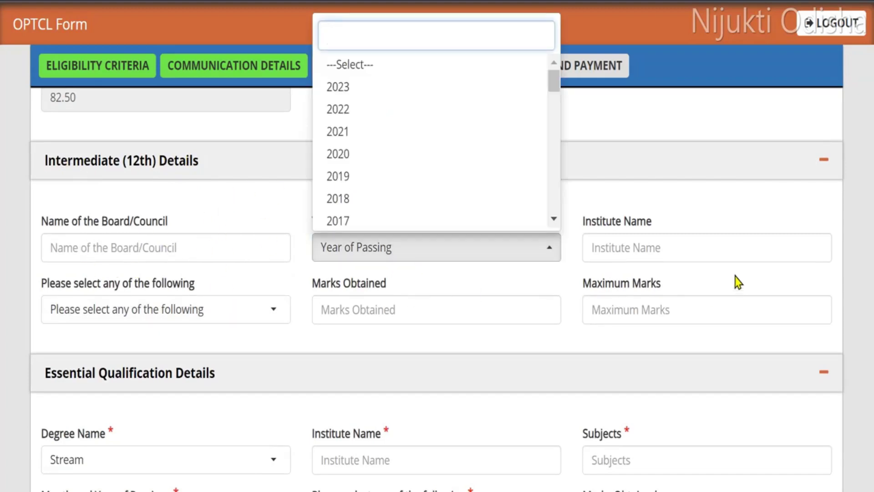
click(686, 249)
click(250, 319)
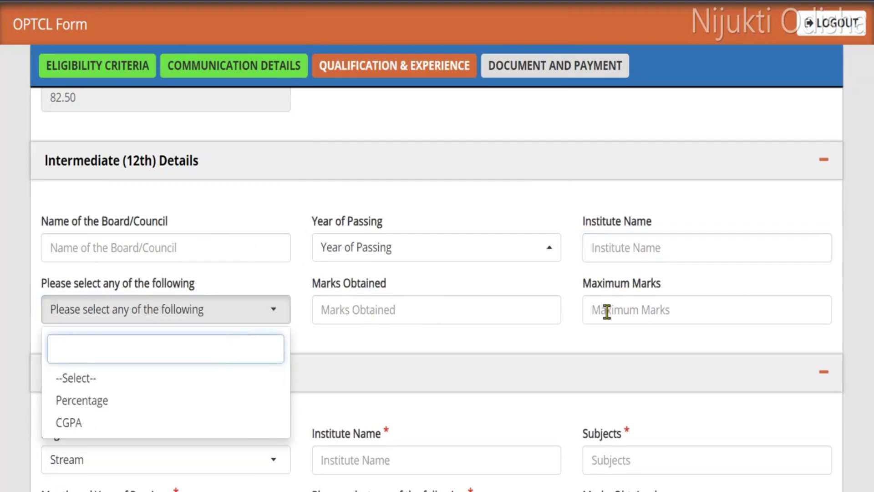
click(423, 311)
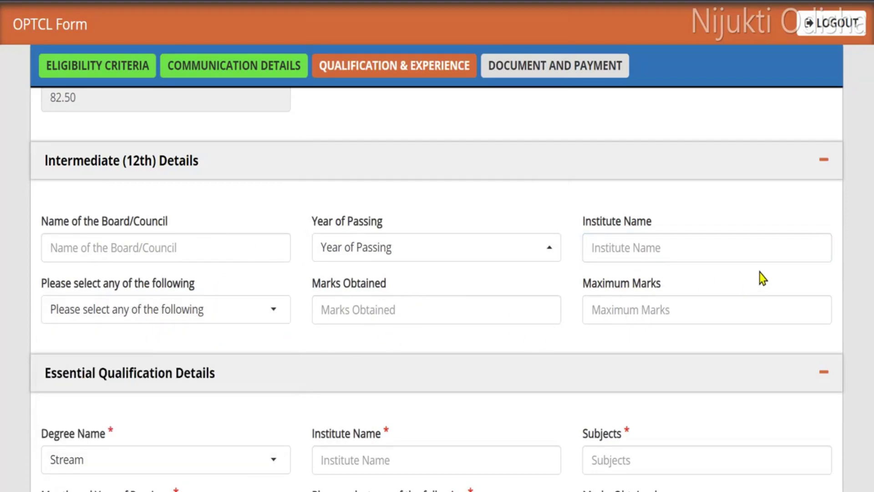
Set the essential qualification to Diploma in Electronics/Instrumentation/Electronics and Telecommunication Engineering, with June 2020 as the month and year of passing.
scroll(763, 277, down, 5)
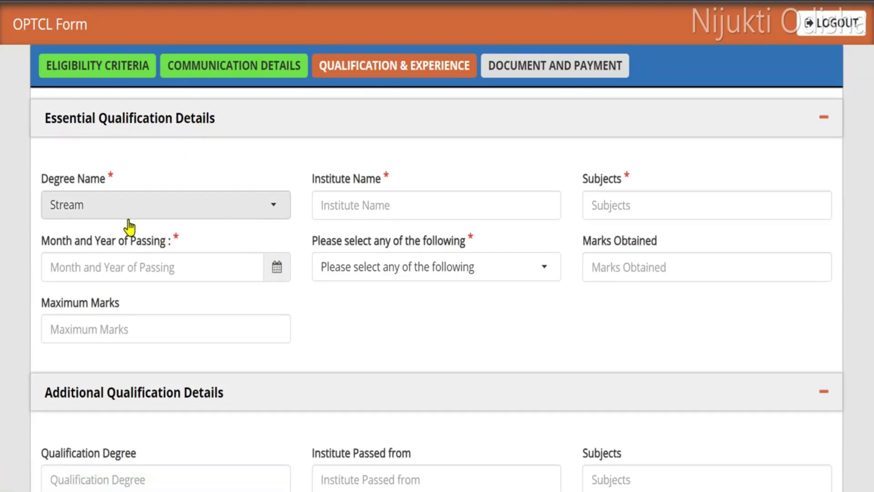
click(247, 207)
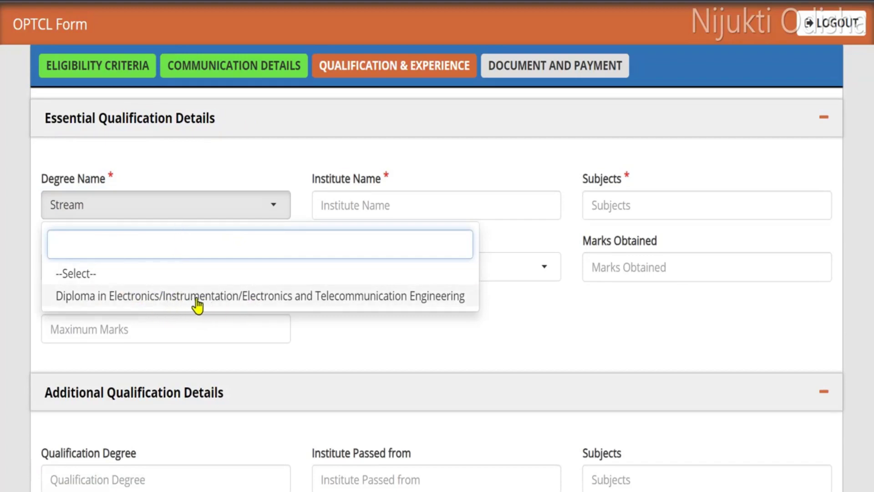
click(146, 297)
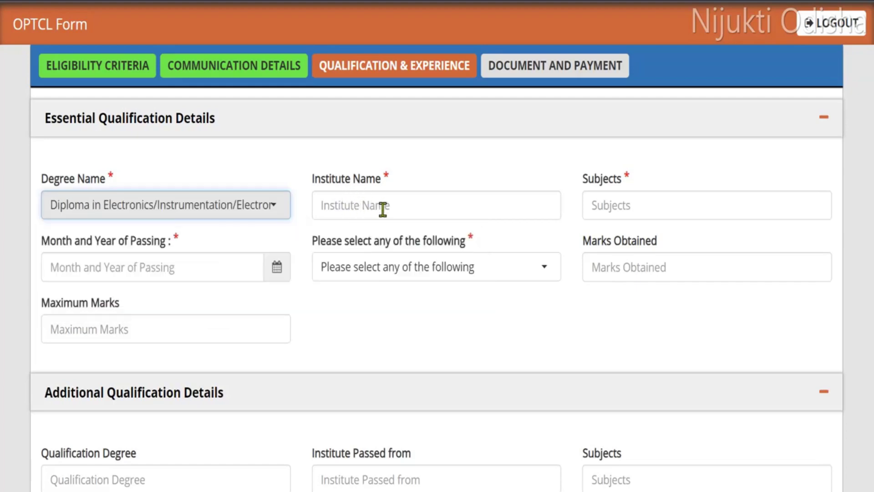
click(632, 203)
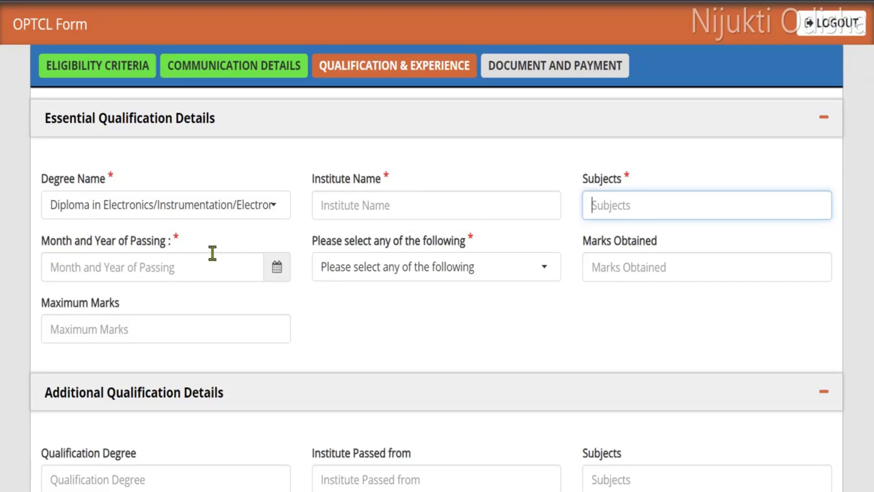
click(282, 270)
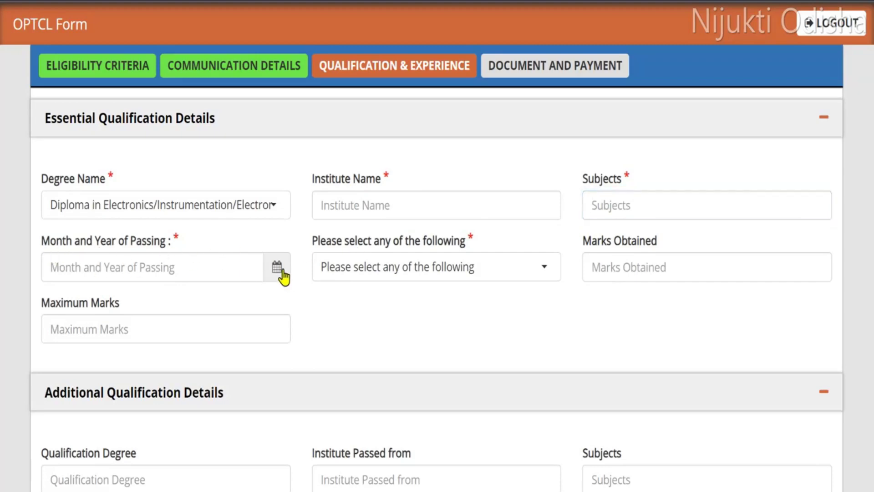
click(281, 269)
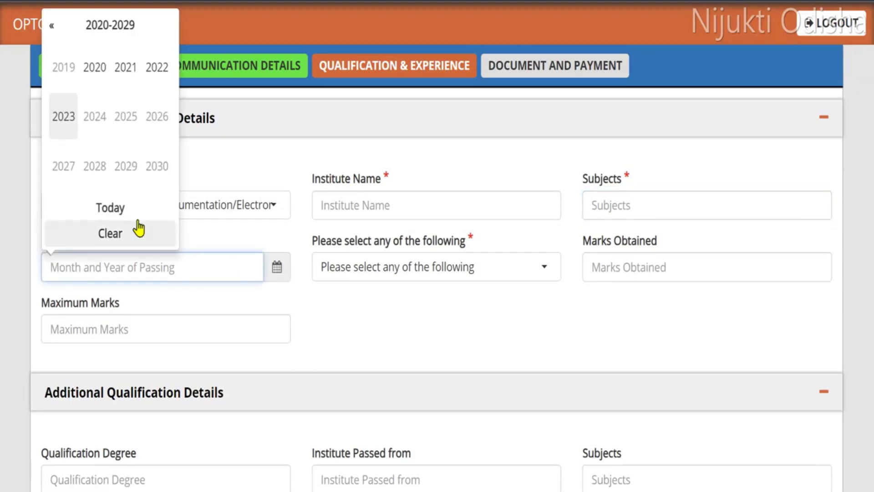
click(96, 77)
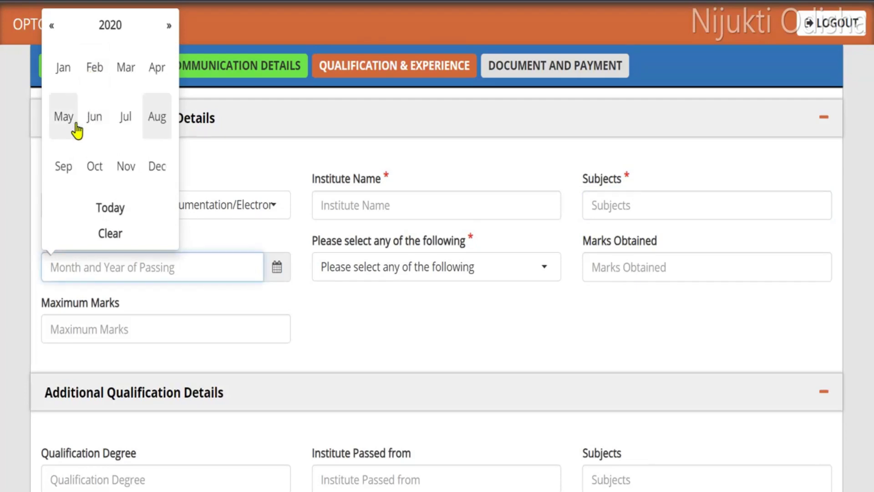
click(93, 117)
Choose CGPA as the essential qualification's marking scheme, and enter a CGPA obtained of 8.2 and a total CGPA of 10.
click(374, 266)
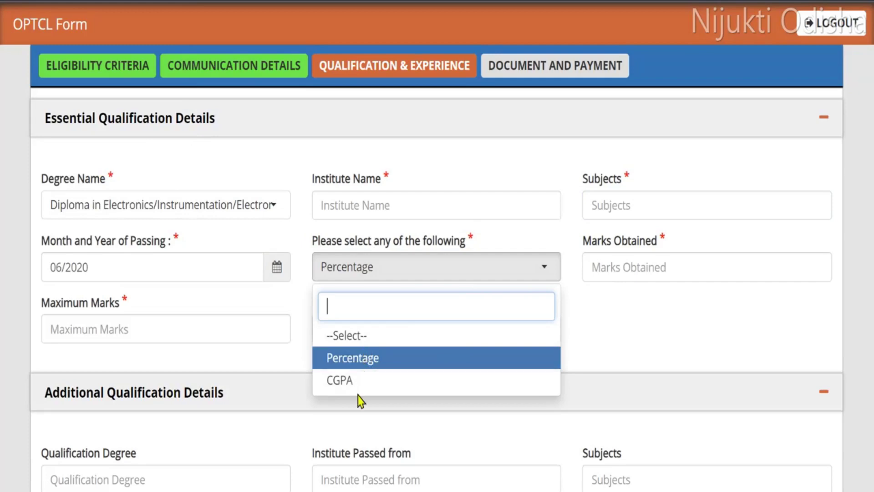
click(354, 363)
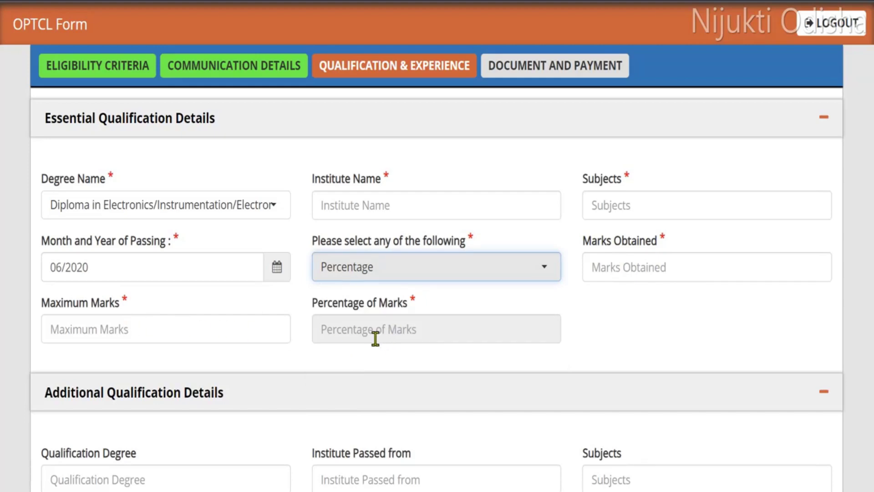
click(511, 275)
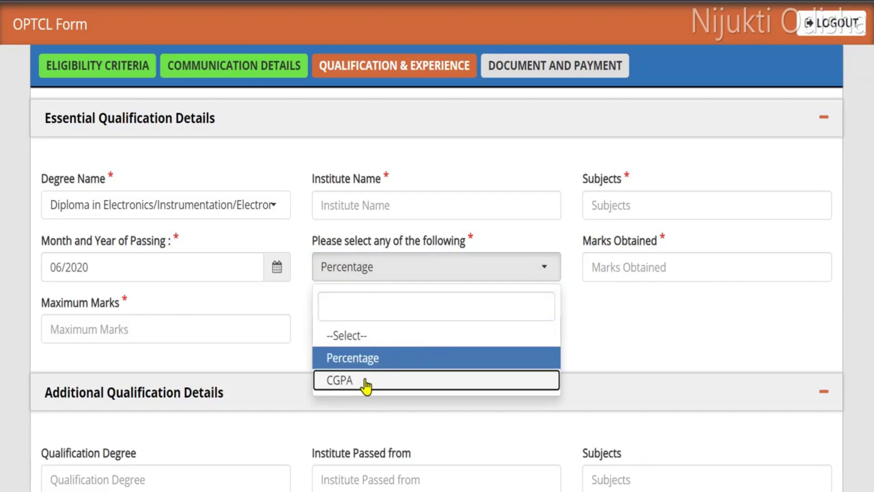
click(375, 388)
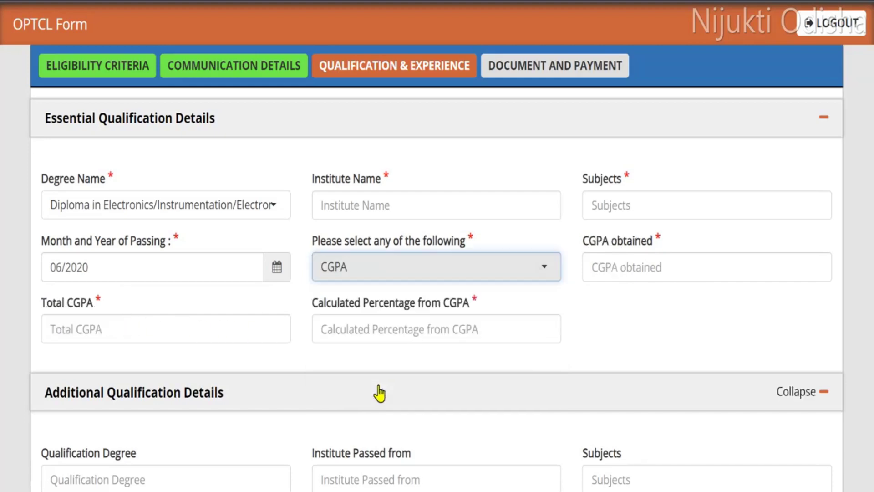
click(613, 269)
text(8)
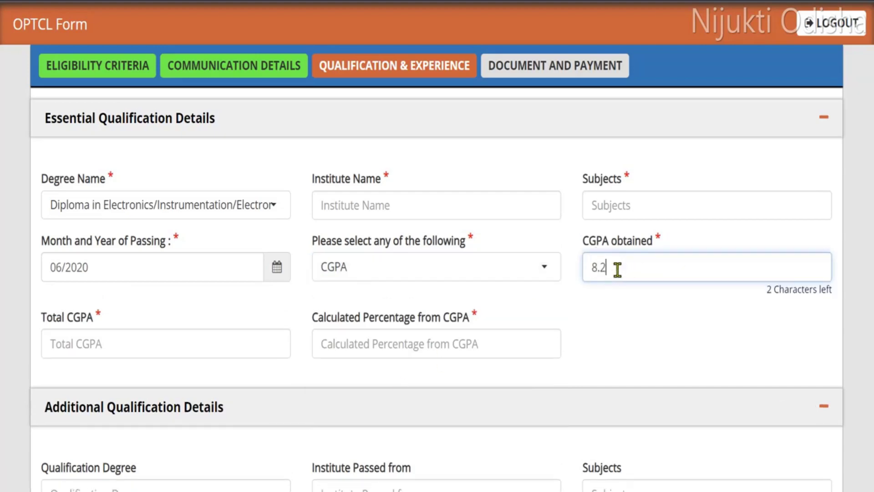
text(.2)
click(133, 351)
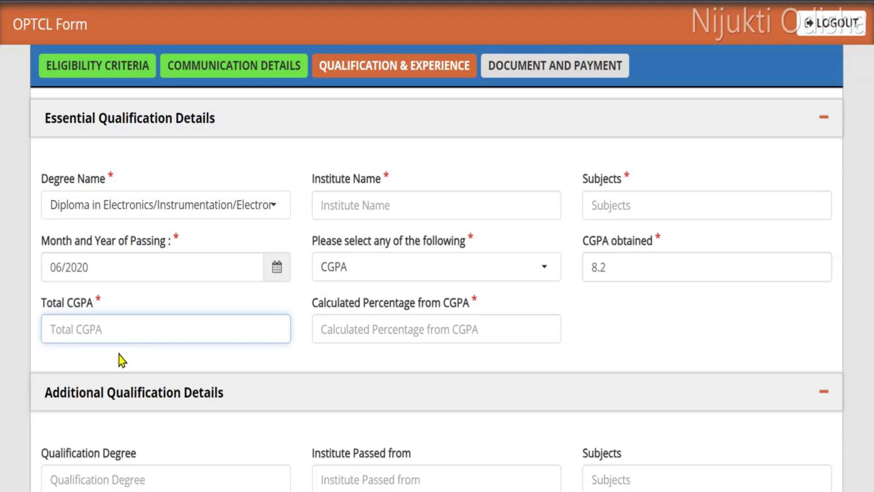
text(10)
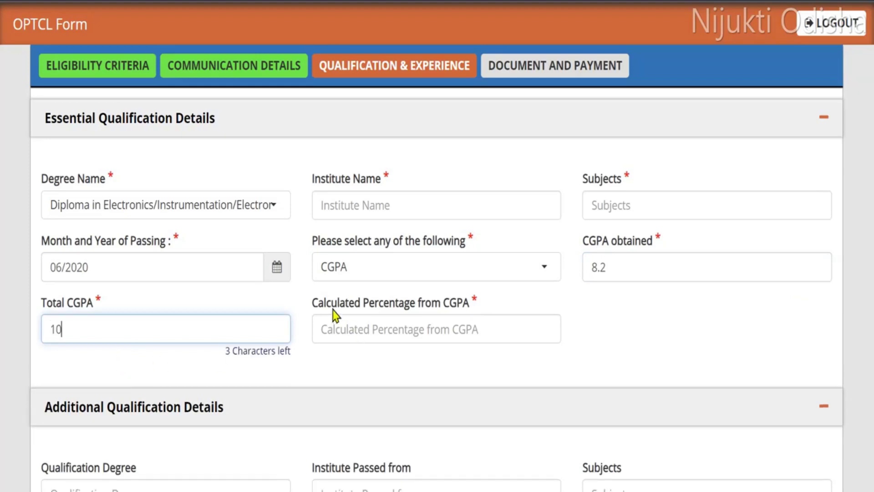
click(370, 328)
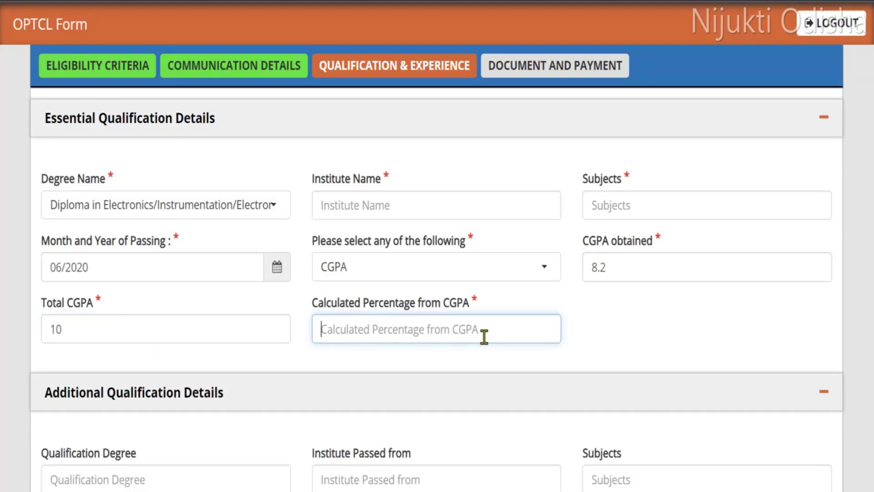
Leave the additional qualification details blank and answer Yes to having an Odia Pass certificate.
scroll(561, 317, down, 5)
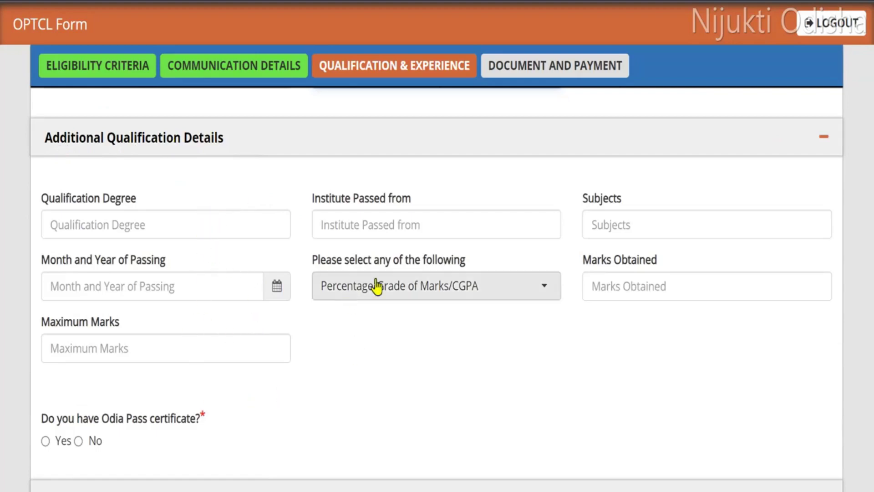
scroll(642, 291, down, 3)
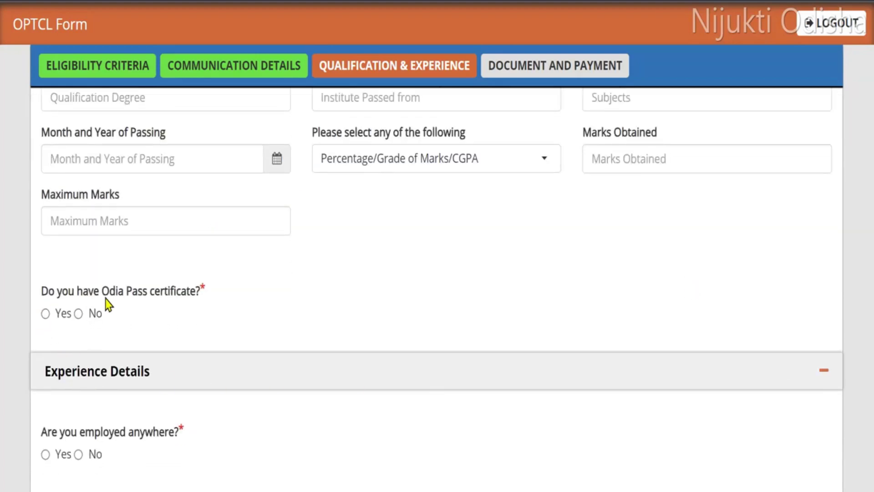
click(45, 314)
Try answering Yes to the employment question and expand the first work experience entry to examine its fields.
scroll(484, 349, down, 3)
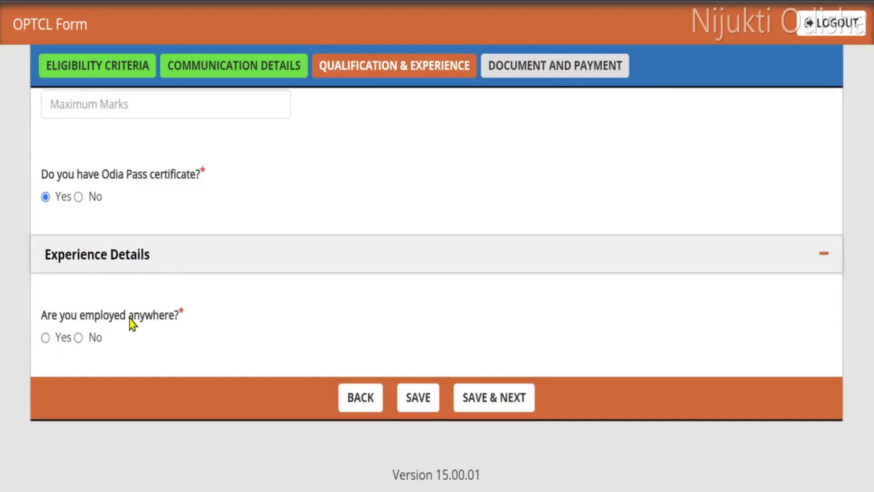
click(46, 338)
scroll(384, 343, down, 3)
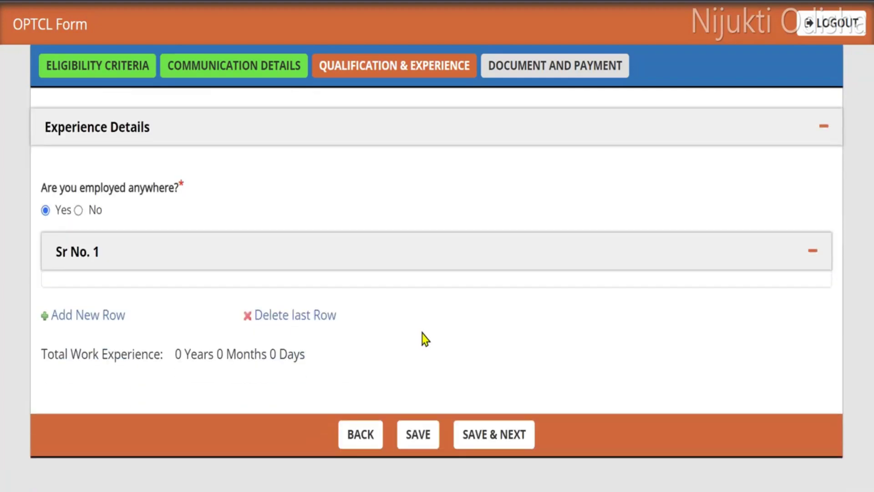
click(811, 253)
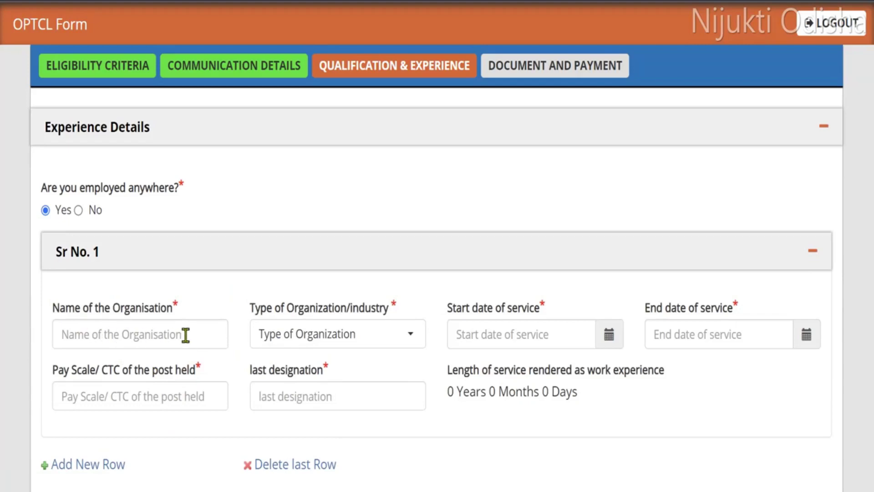
click(394, 347)
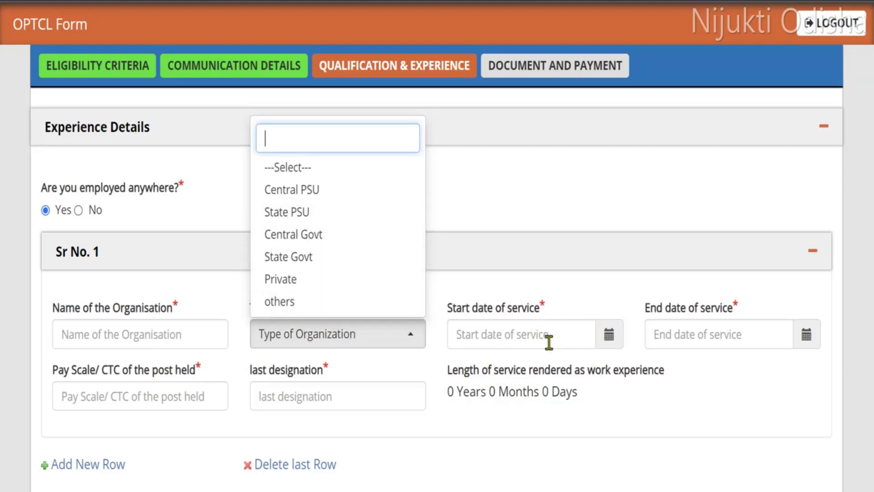
click(564, 346)
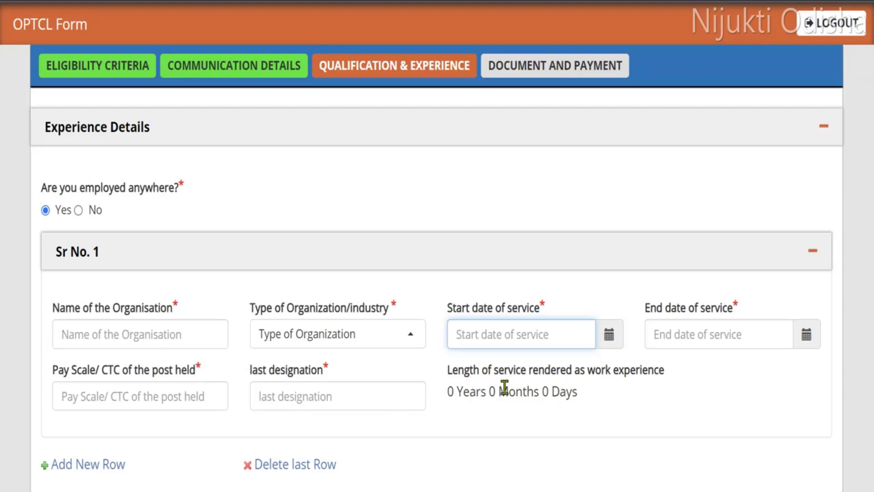
Answer No to the employment question, and save the qualification and experience section to continue to document and payment.
click(78, 216)
click(79, 211)
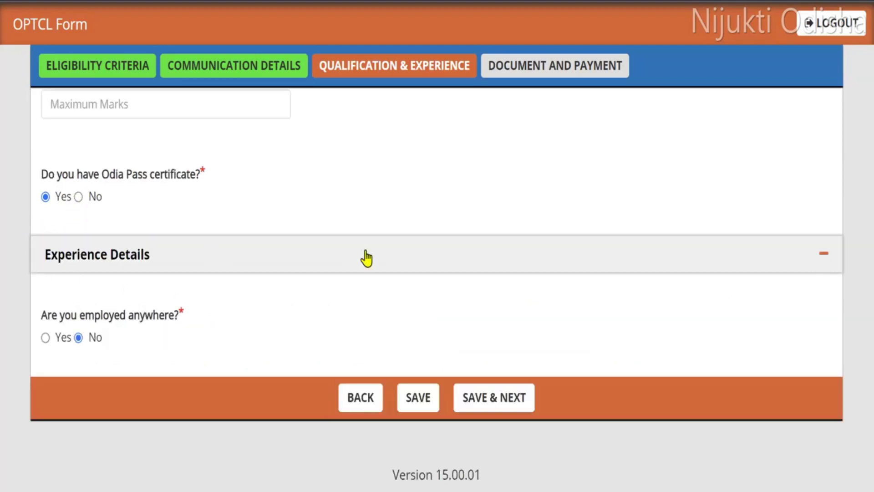
click(489, 403)
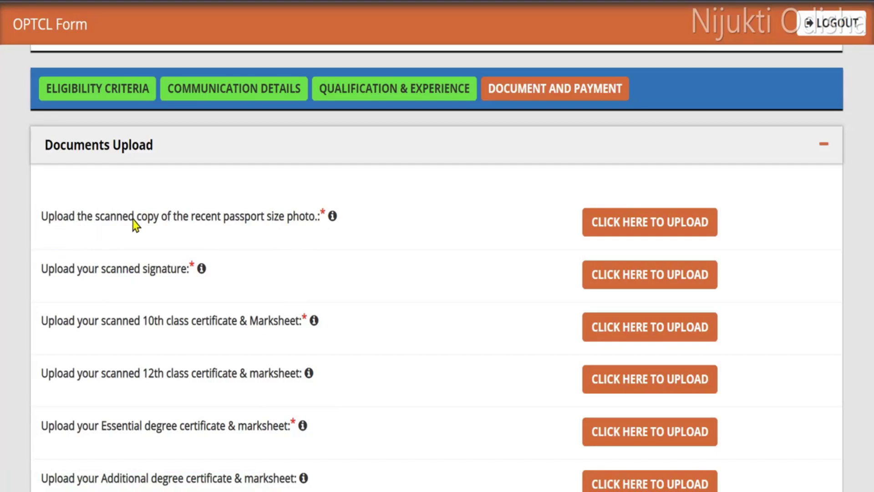
Review the photo and signature upload requirements and the list of certificates requested in the documents upload section.
mouse_move(333, 217)
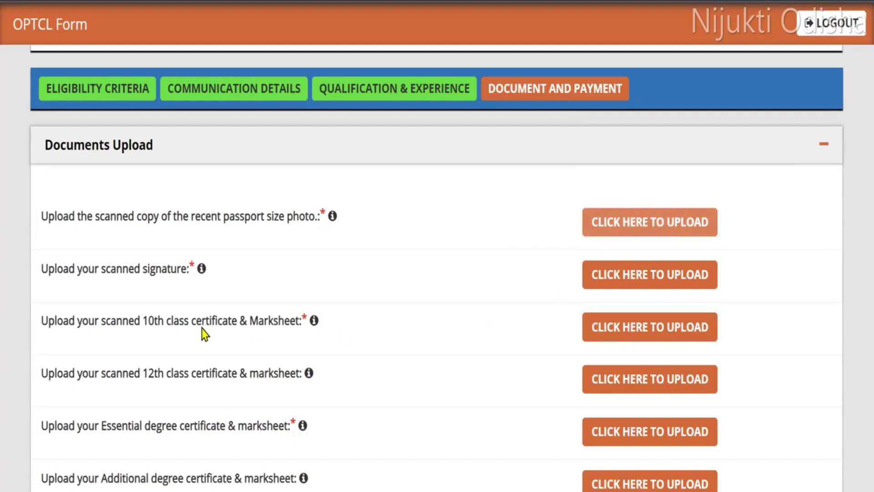
mouse_move(200, 273)
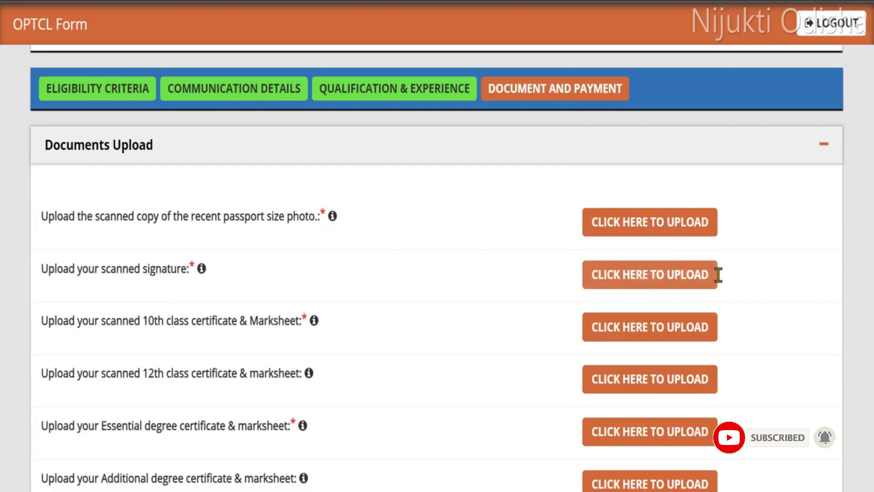
scroll(718, 274, down, 3)
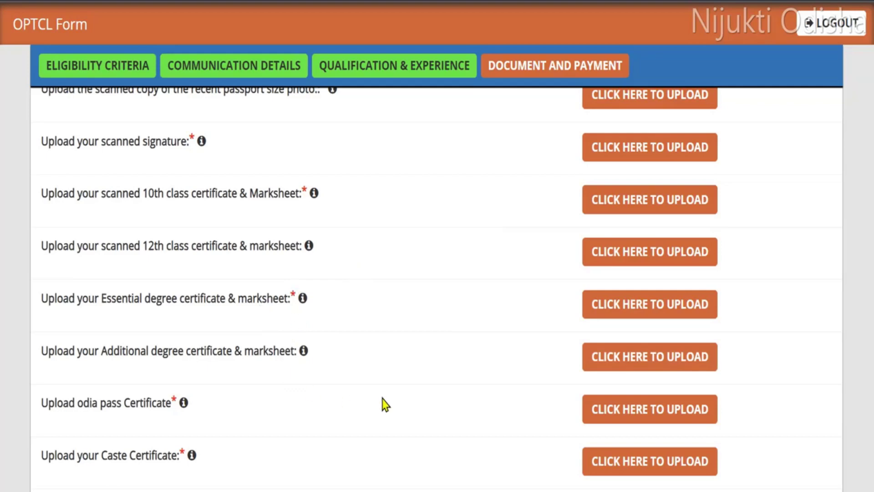
Check the documents upload section for the uploaded photo, signature, and 10th, essential degree, Odia pass and caste certificates.
scroll(434, 375, down, 3)
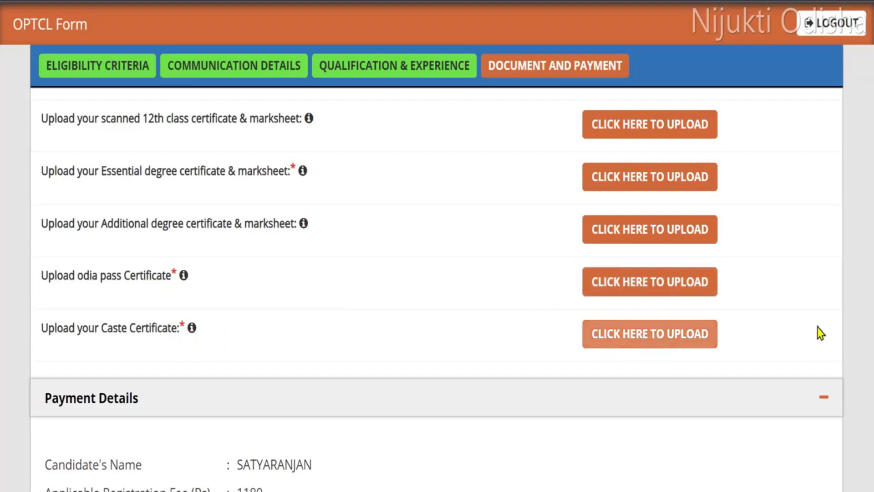
scroll(698, 163, up, 5)
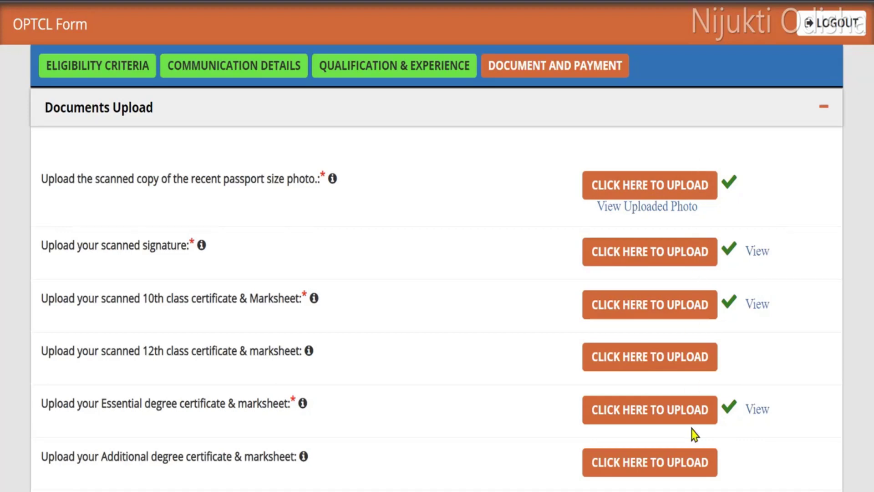
scroll(692, 434, down, 5)
scroll(703, 409, up, 3)
scroll(723, 237, up, 3)
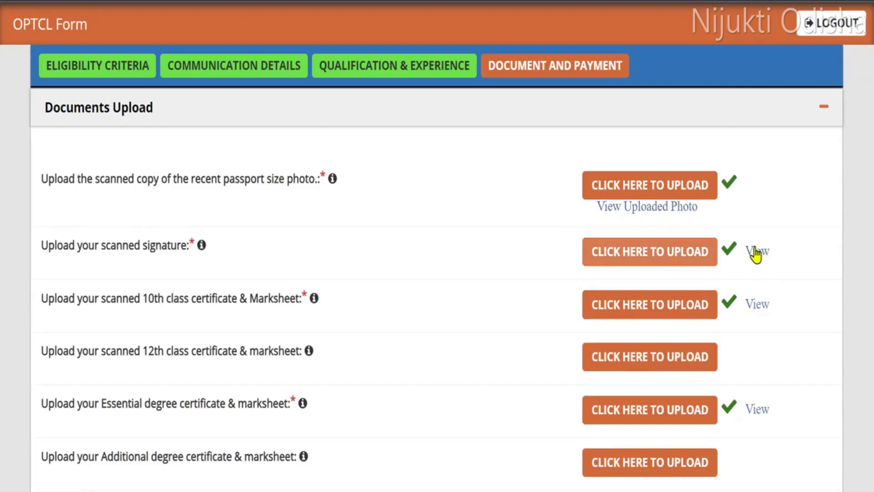
Check the applicable registration fee in the payment details and choose Online as the payment mode.
scroll(455, 204, down, 10)
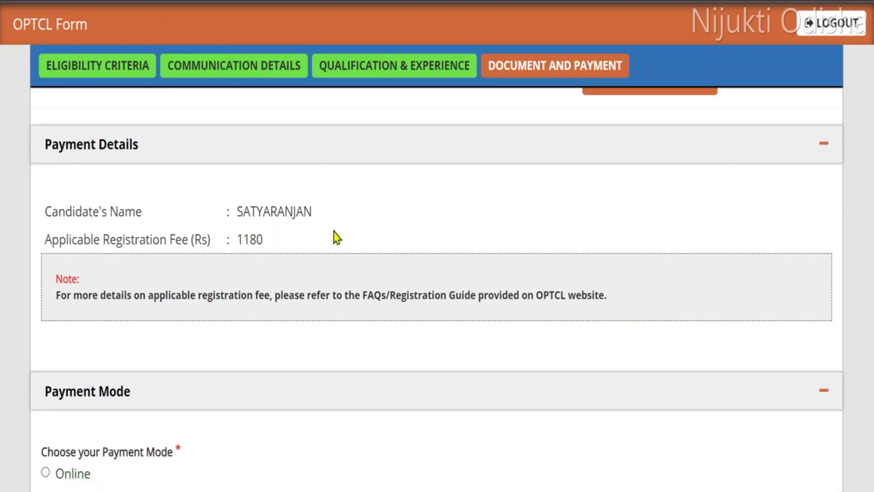
scroll(336, 237, down, 5)
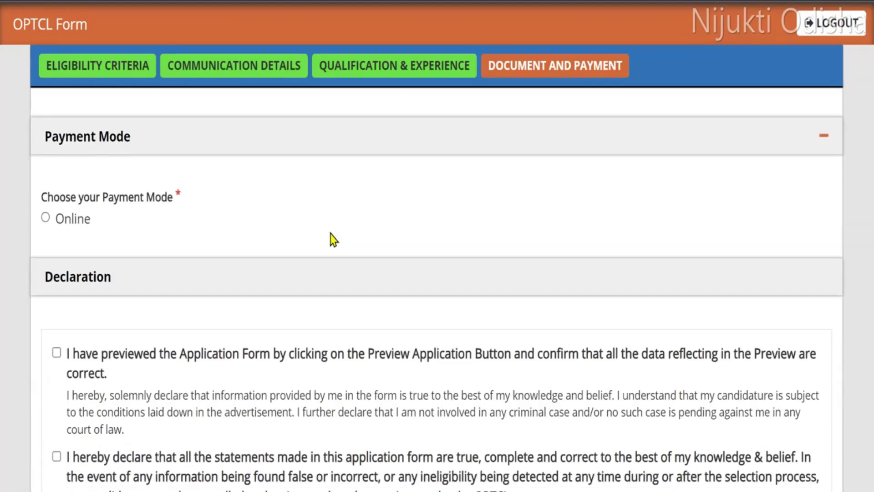
click(47, 218)
Accept all five declaration statements, including possession of the supporting certificates and the final I Agree.
scroll(150, 245, down, 3)
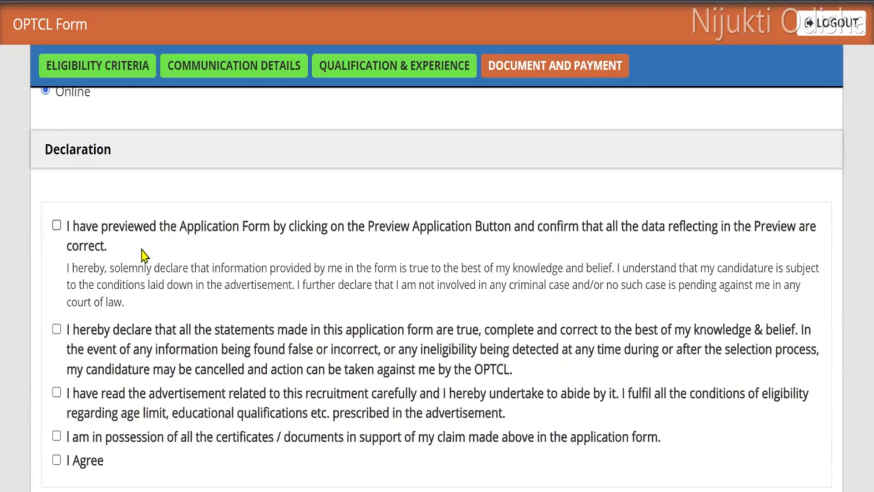
click(56, 225)
click(57, 329)
click(56, 436)
click(56, 460)
click(56, 392)
Preview the completed application, review its personal, post, address, qualification and document details through to the declaration, and close the preview.
scroll(383, 351, down, 5)
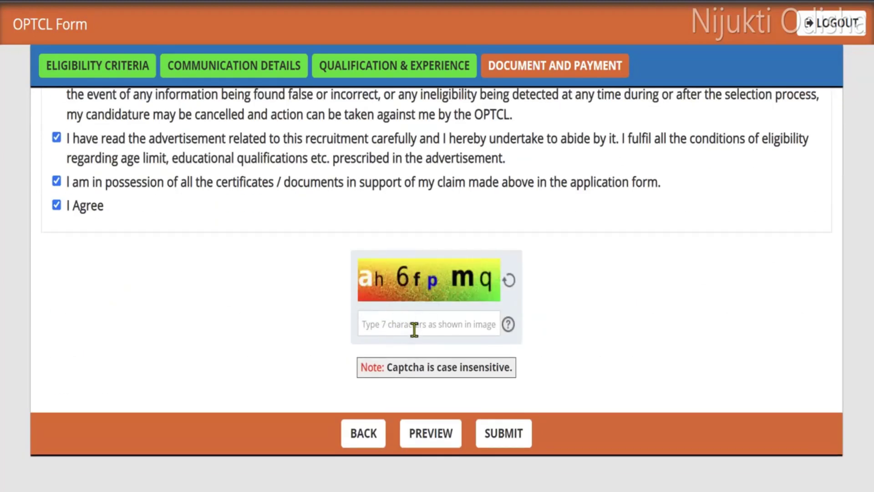
click(421, 449)
scroll(581, 154, down, 3)
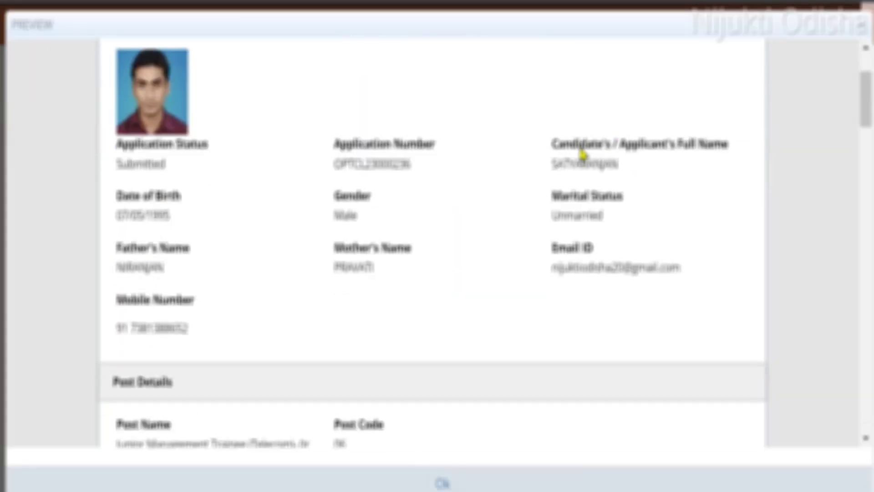
scroll(398, 137, down, 8)
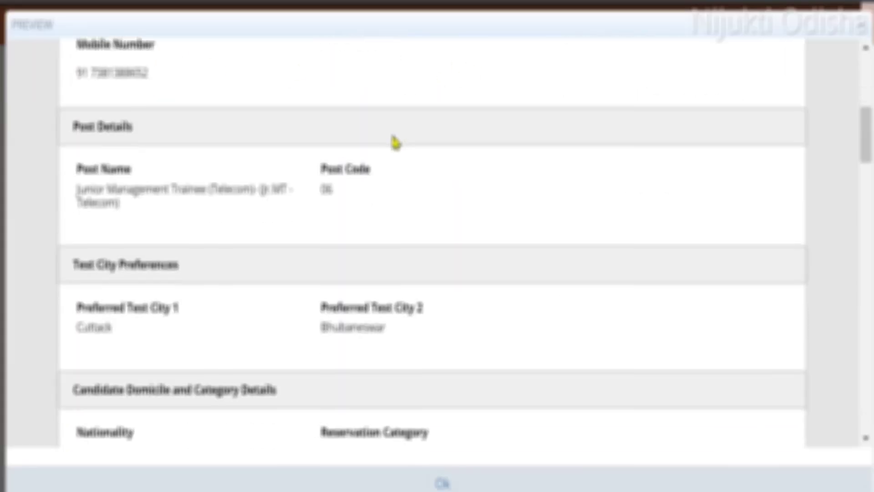
scroll(507, 139, down, 20)
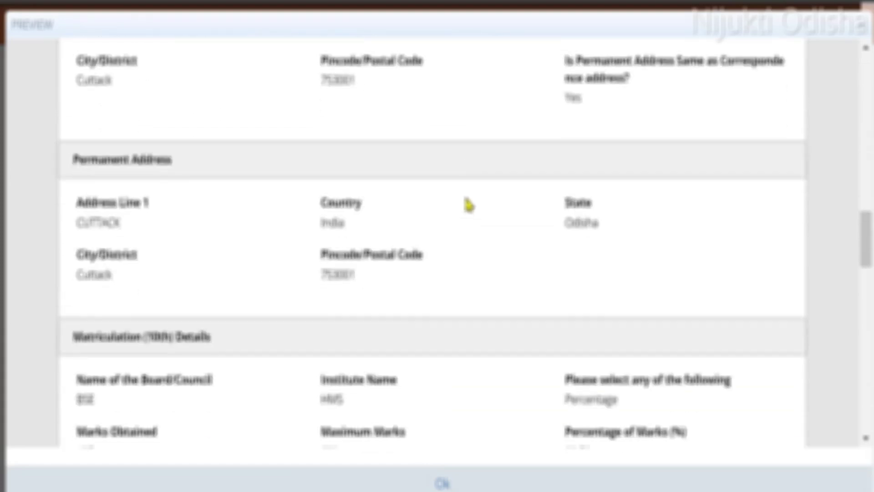
scroll(468, 204, down, 3)
scroll(468, 205, down, 2)
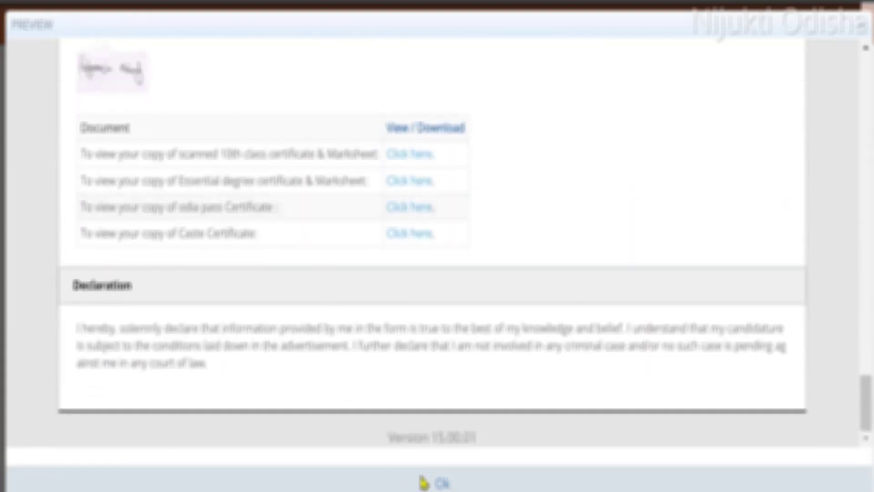
click(442, 484)
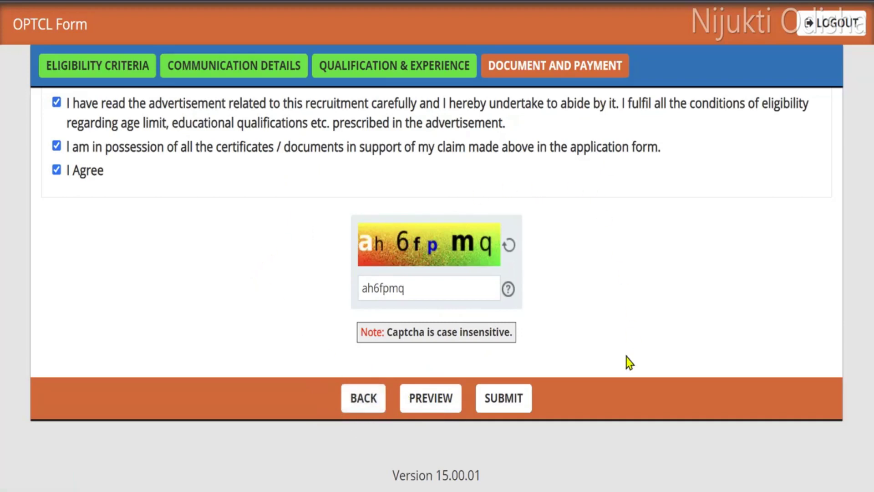
Submit the application with consent to the personal data instructions, and choose Cards as the option for paying the registration fee.
click(503, 402)
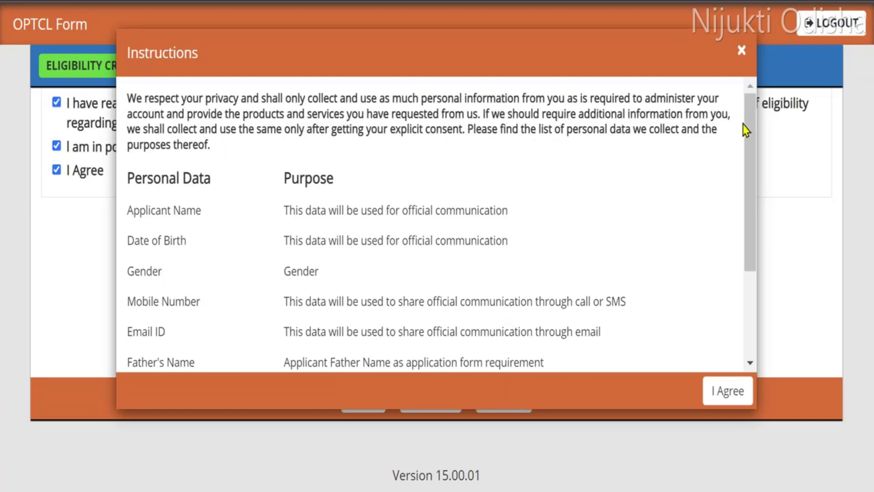
drag(748, 130, 754, 224)
click(726, 390)
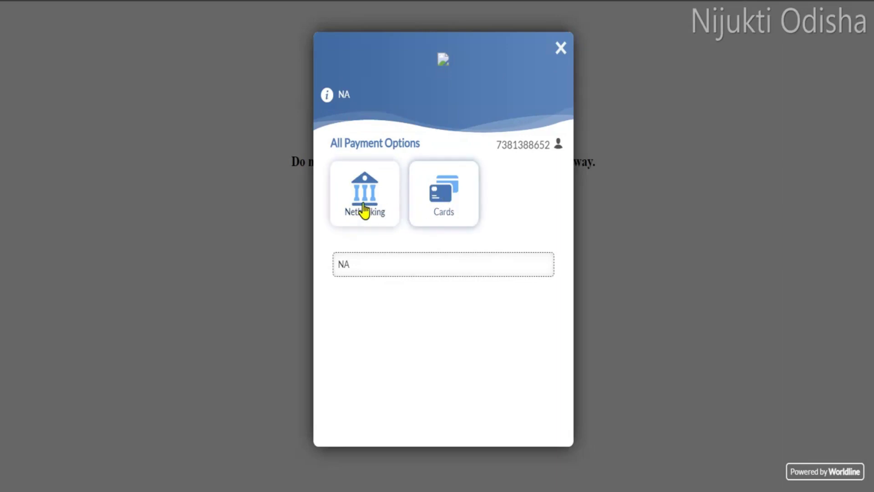
click(449, 197)
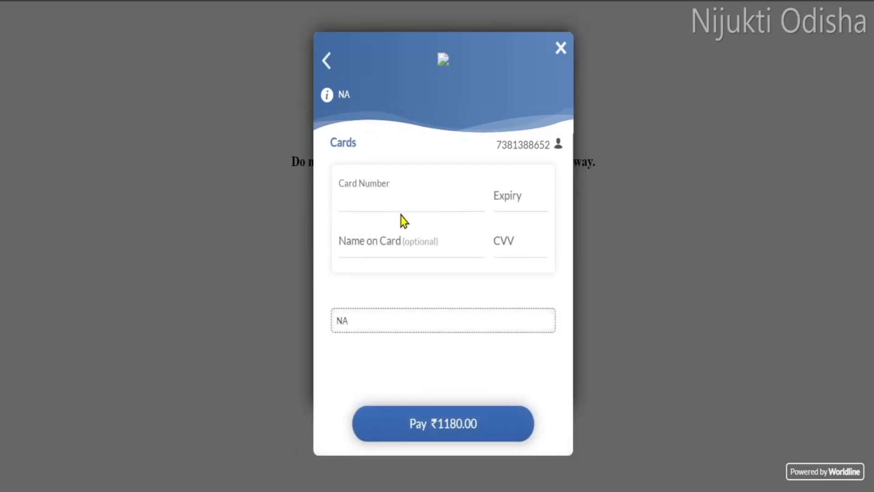